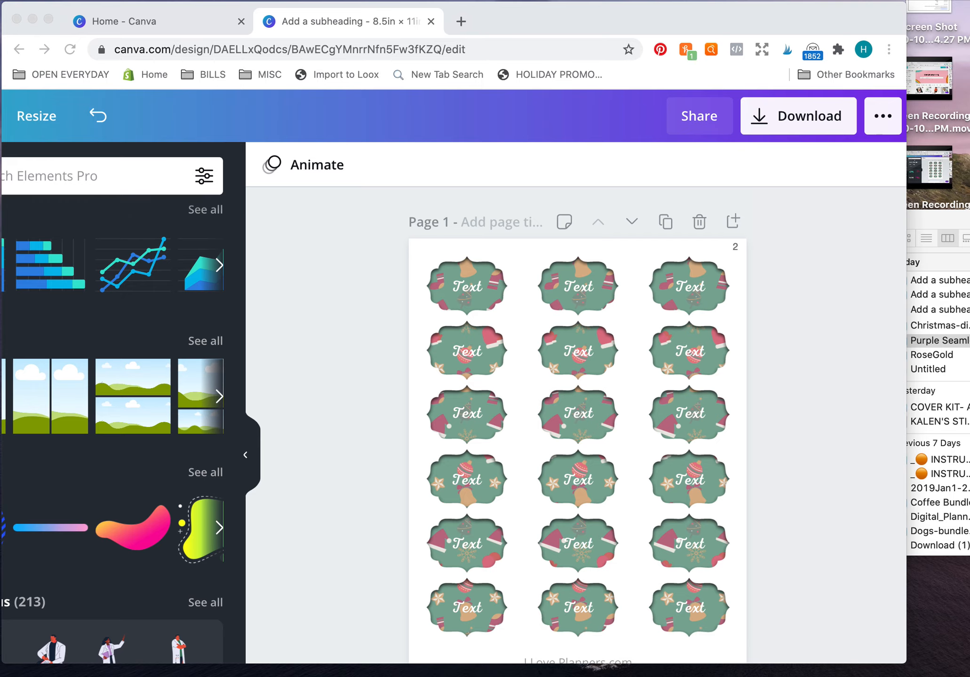
Add the decorated Christmas tree graphic from the recently used elements to page 1.
scroll(275, 442, "left", 5)
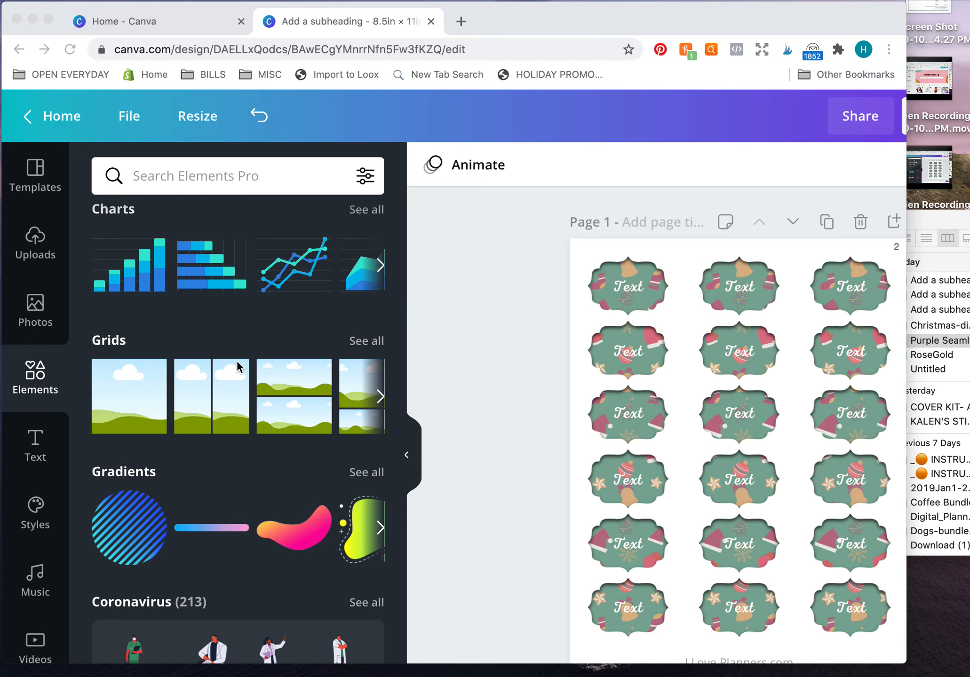
scroll(237, 363, "up", 3)
scroll(238, 361, "up", 10)
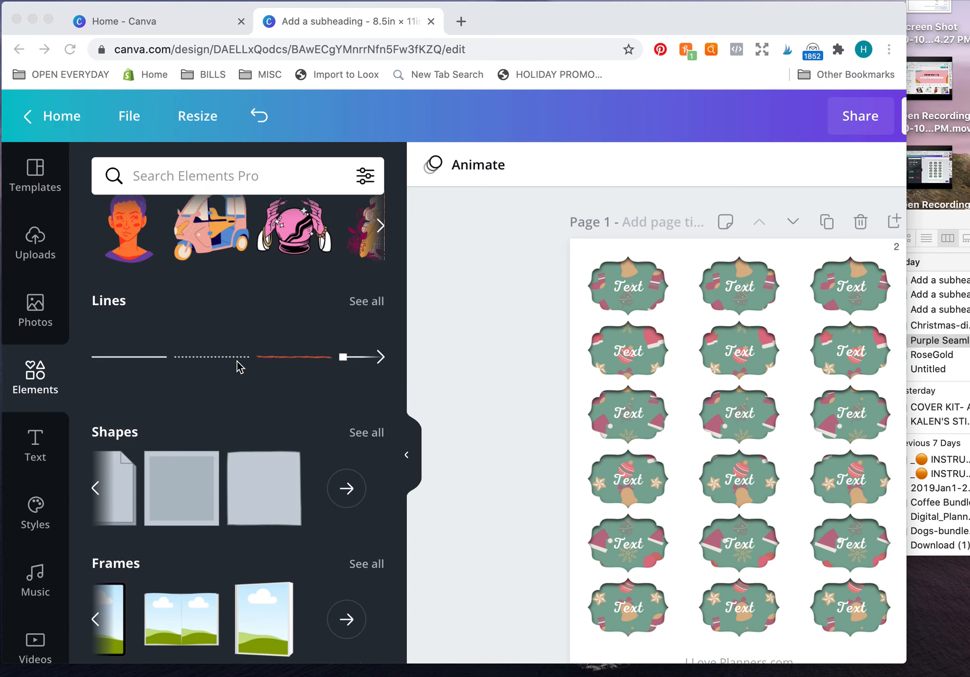
scroll(237, 361, "up", 2)
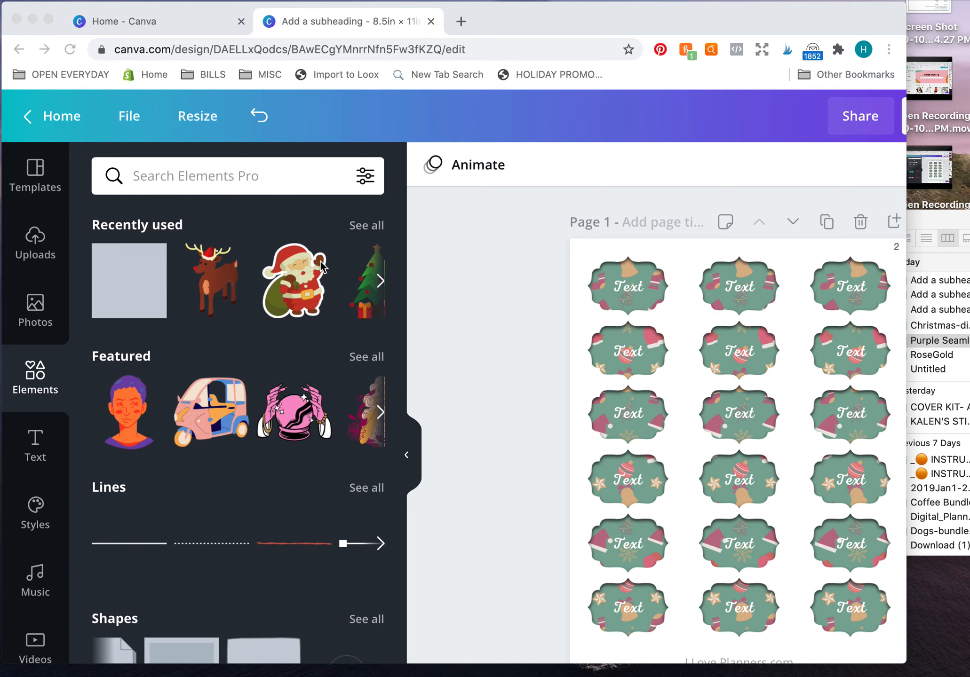
left_click(380, 281)
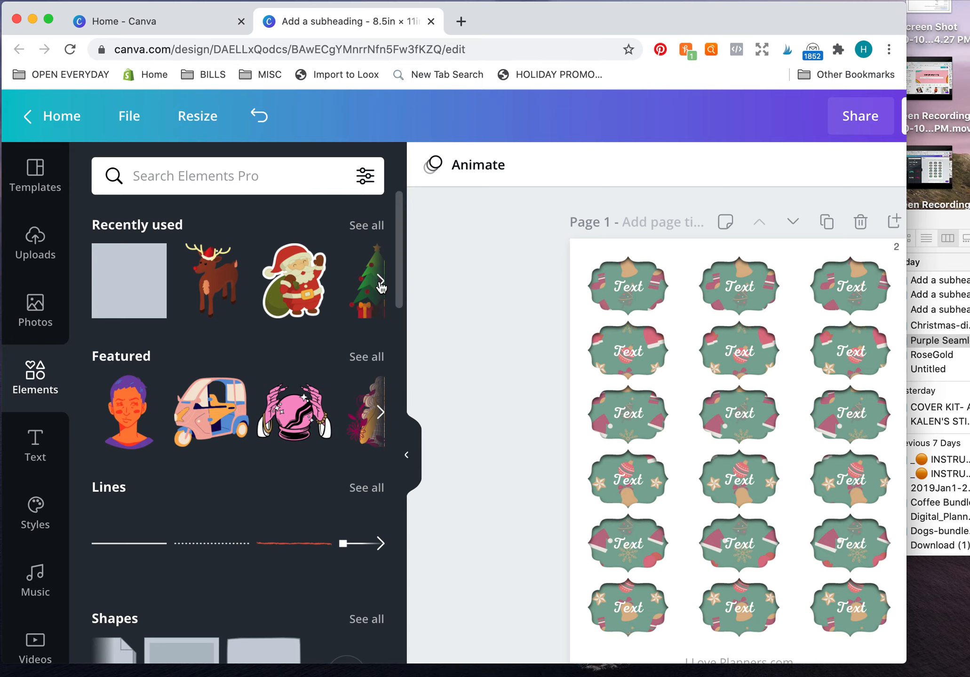
left_click(381, 281)
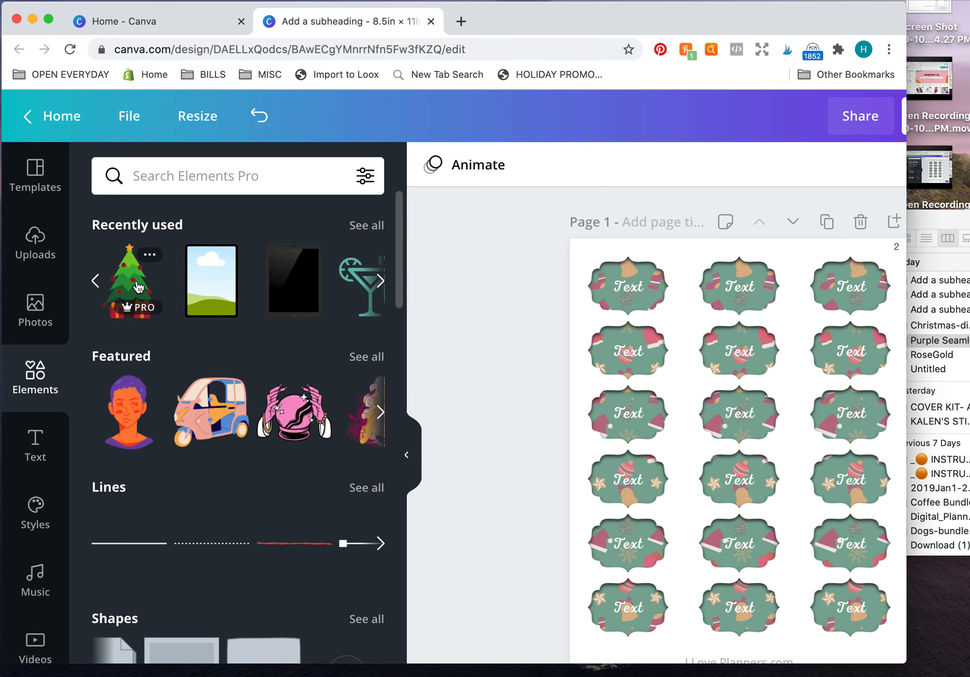
left_click(136, 284)
scroll(767, 458, "right", 5)
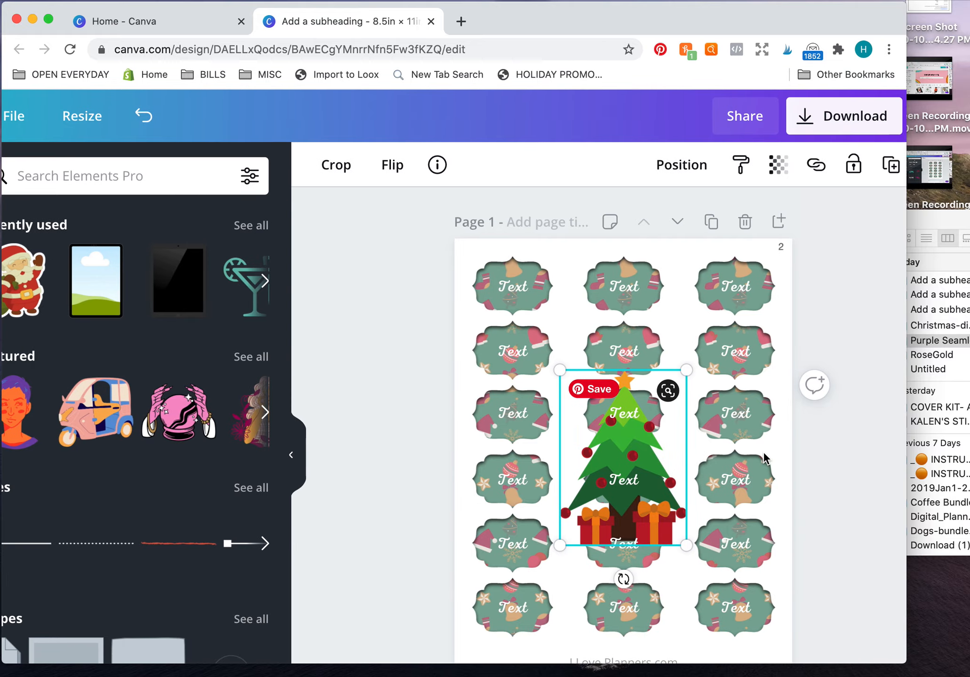
Shrink the Christmas tree and place it over the right end of the first label in the top row.
left_click_drag(518, 370, 520, 273)
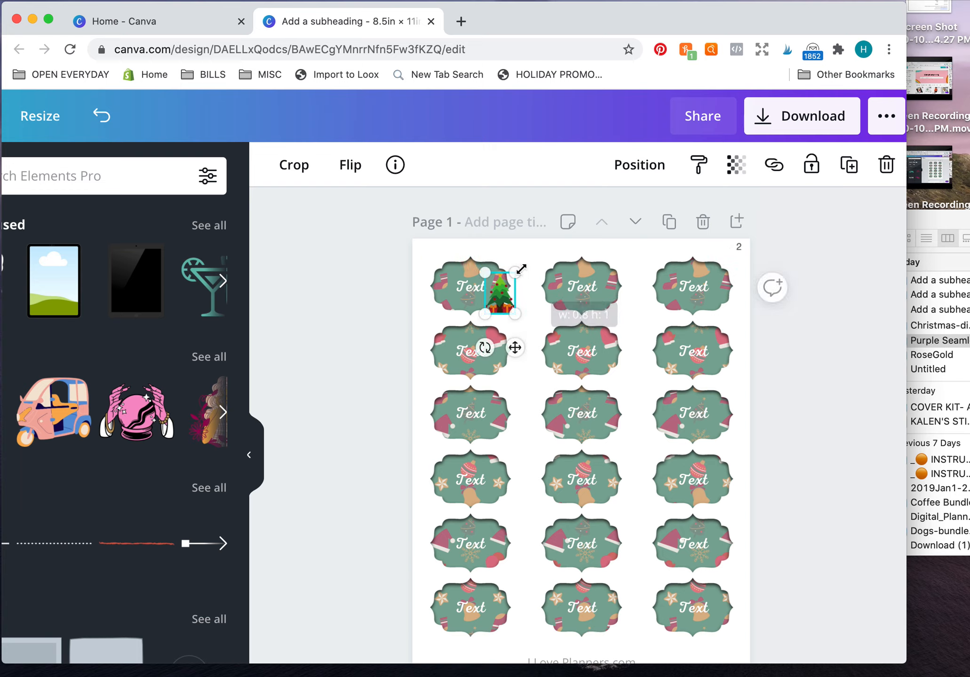
left_click(810, 254)
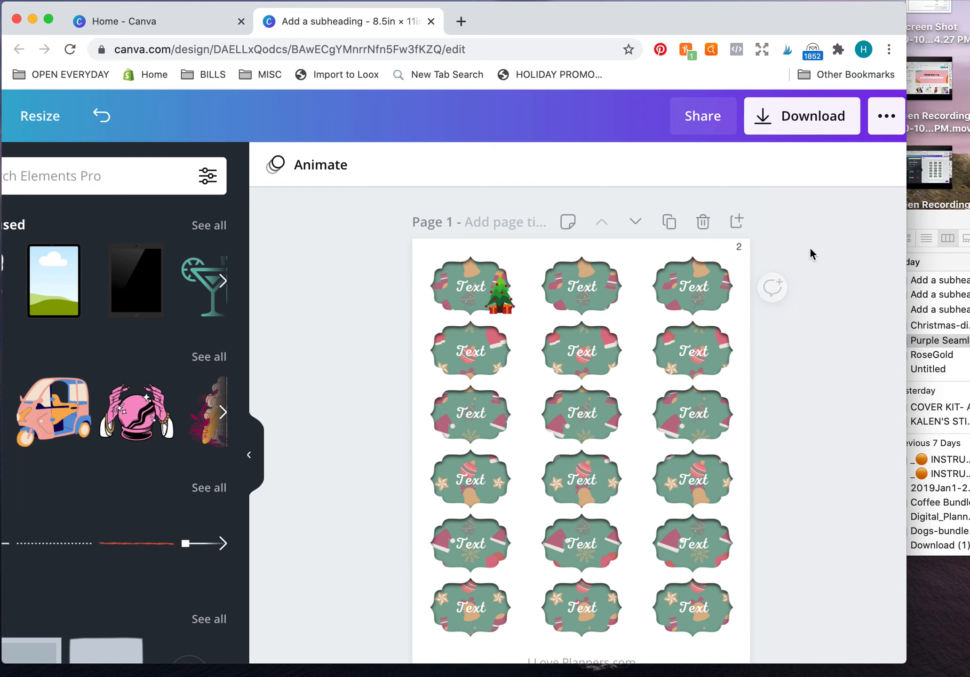
left_click(506, 300)
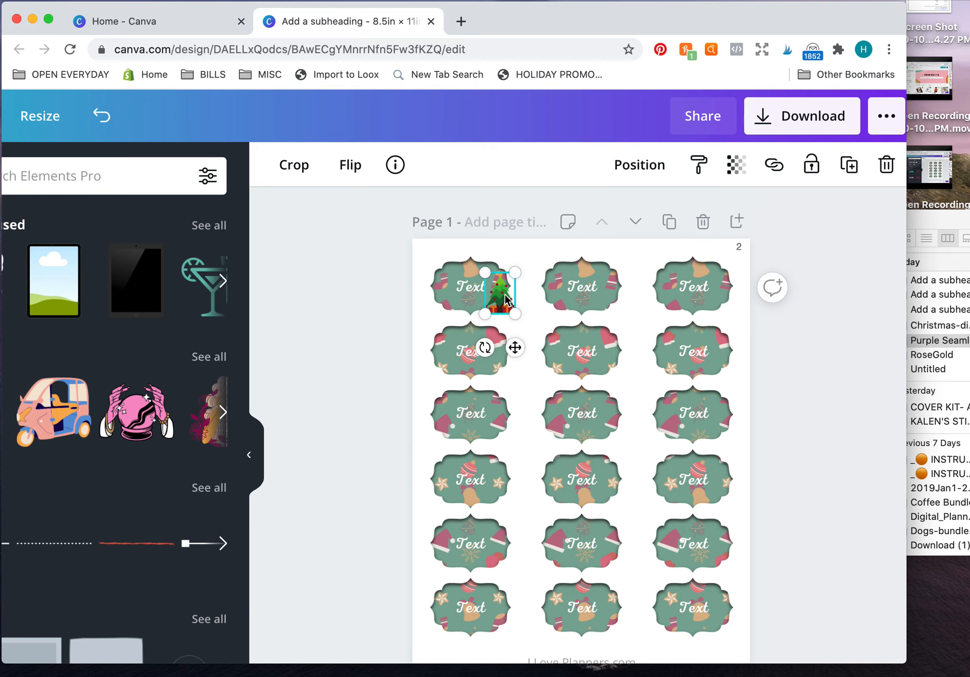
mouse_move(505, 299)
left_mouse_down()
mouse_move(619, 300)
mouse_move(508, 295)
left_mouse_up()
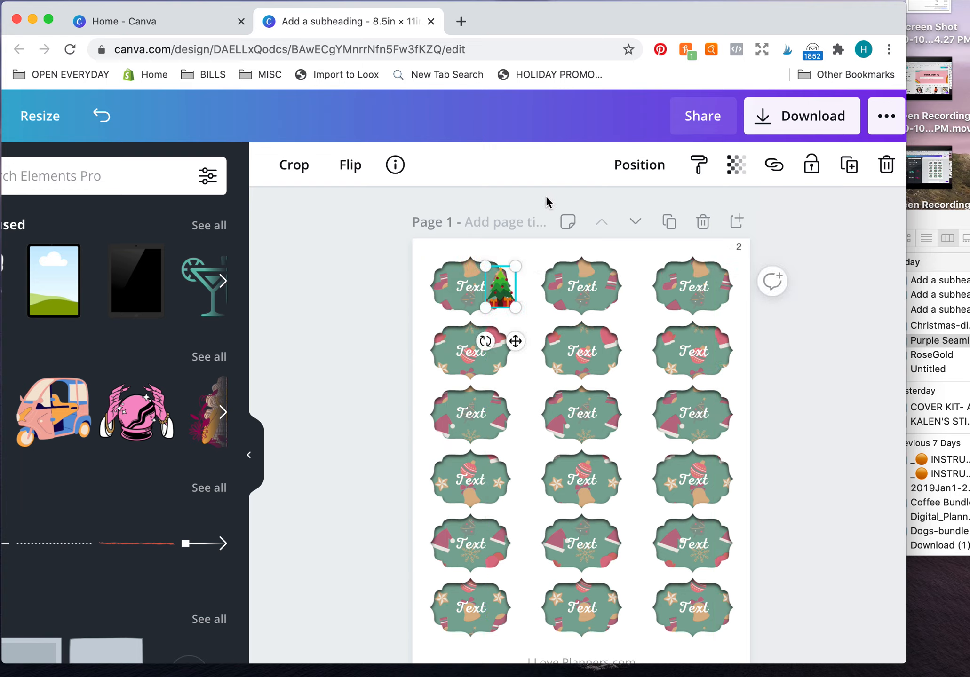
left_click(546, 196)
Duplicate the small Christmas tree onto the right ends of the second and third labels in the top row.
left_click(511, 292)
left_click(716, 197)
left_click(506, 288)
left_click_drag(505, 288, 613, 299)
left_click(510, 302)
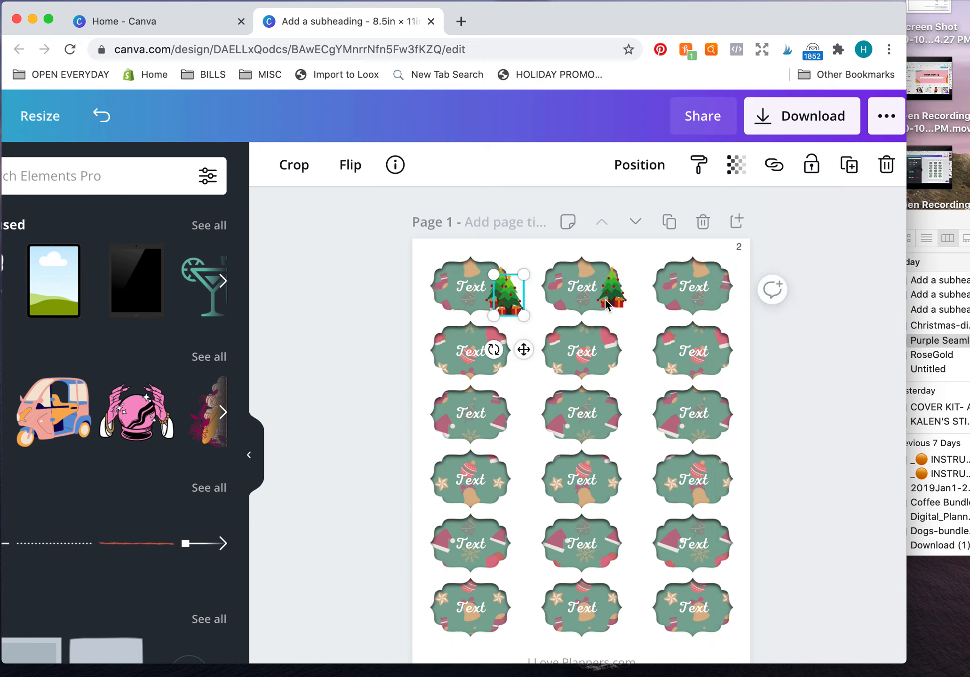
left_click_drag(511, 301, 726, 295)
left_click(568, 254)
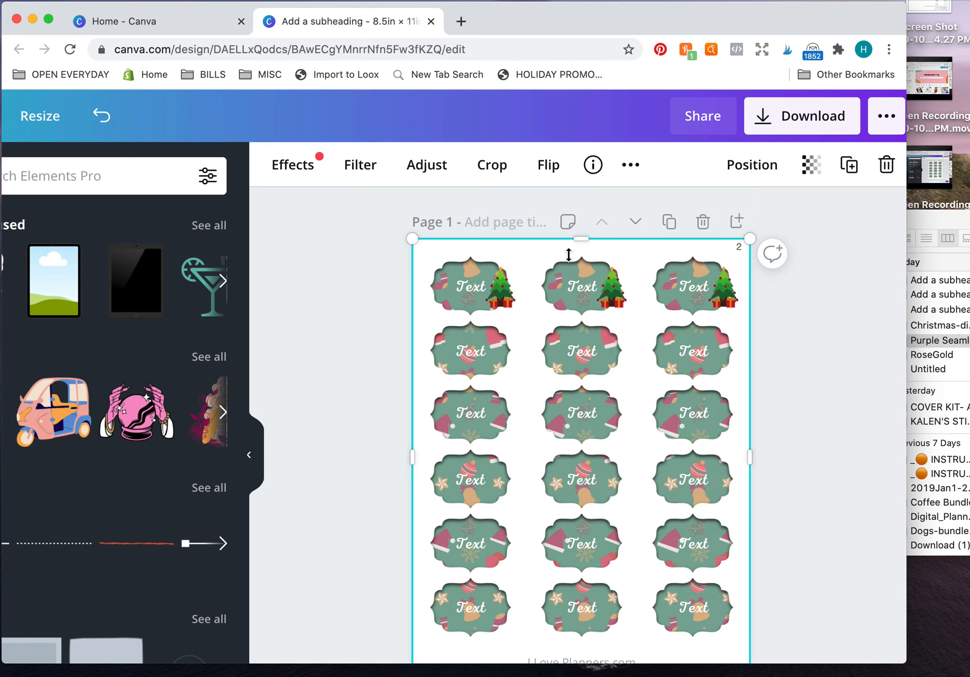
Replace the placeholder text on the first label of the top row with a recipient's first name.
left_click(465, 290)
double_click(465, 289)
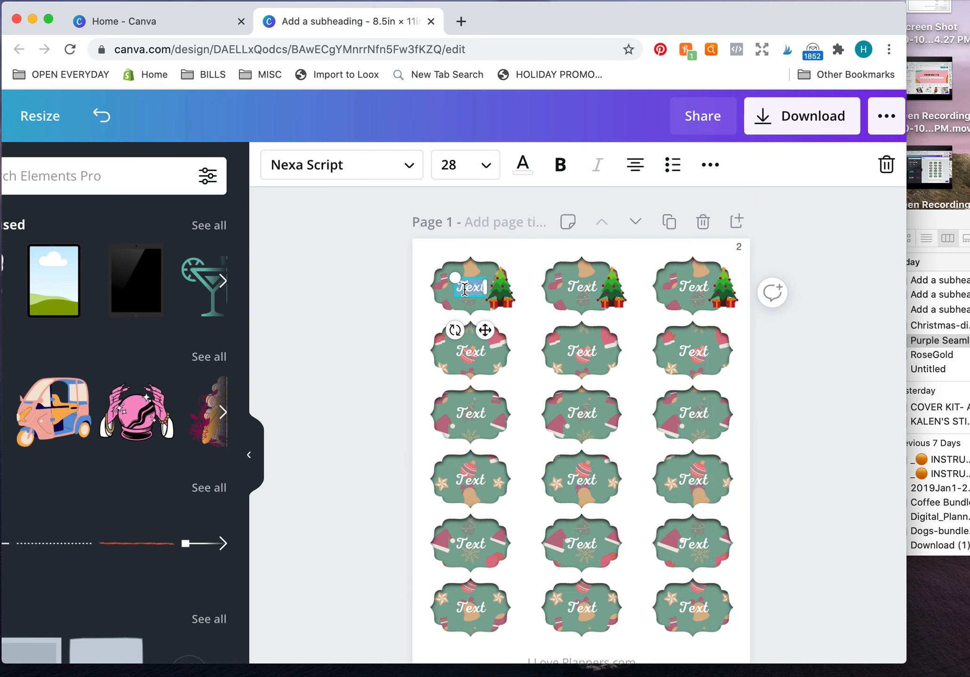
type("Marie")
left_click(520, 264)
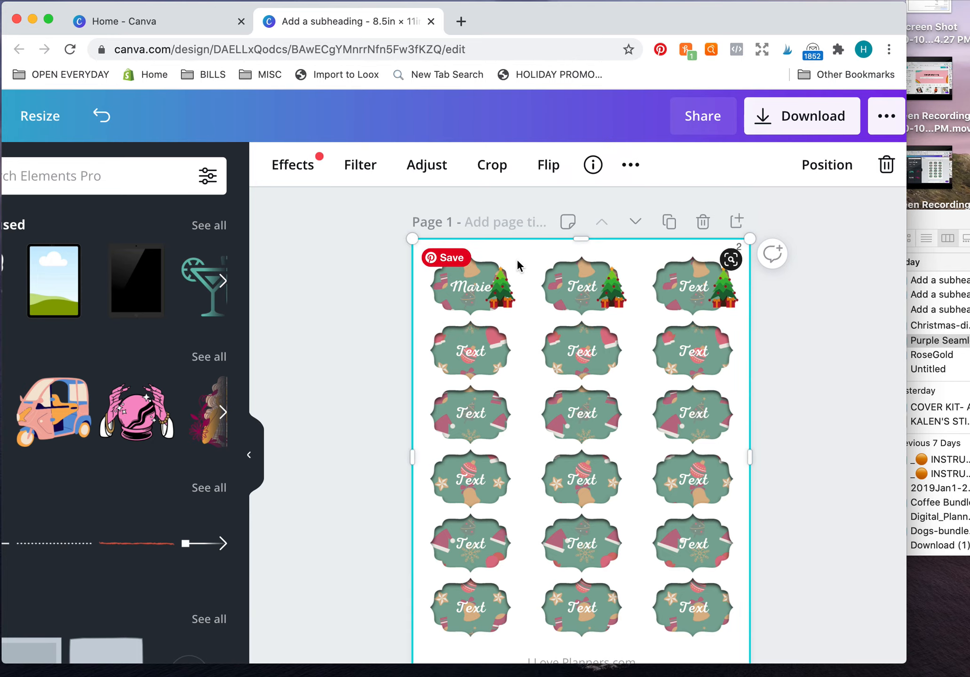
left_click(473, 295)
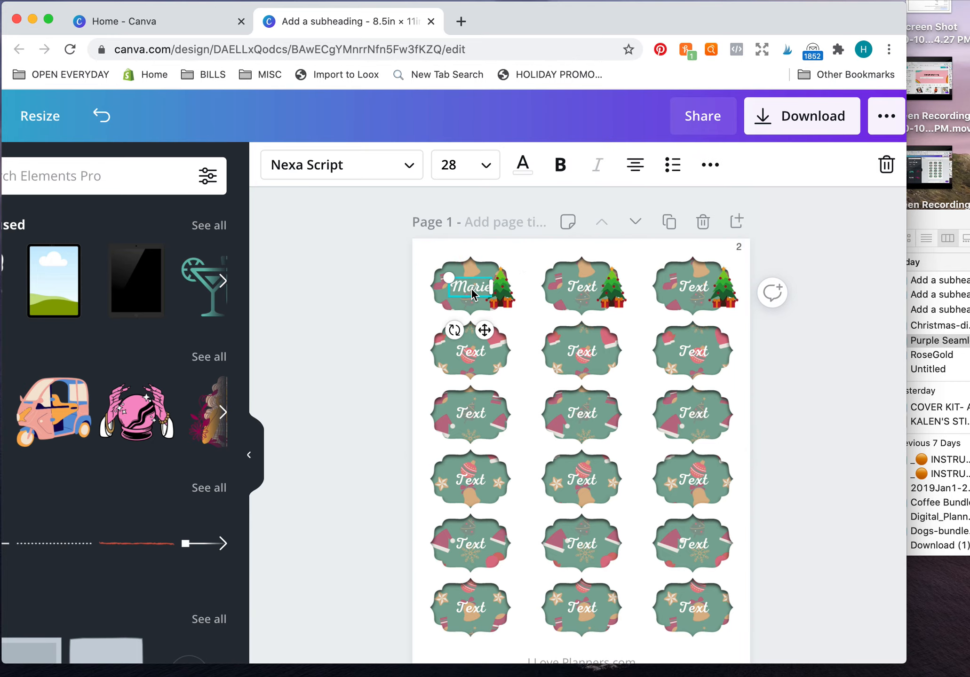
Replace the placeholder text on the second and third labels of the top row with recipients' first names.
left_click(579, 289)
left_click(579, 288)
type("Bob")
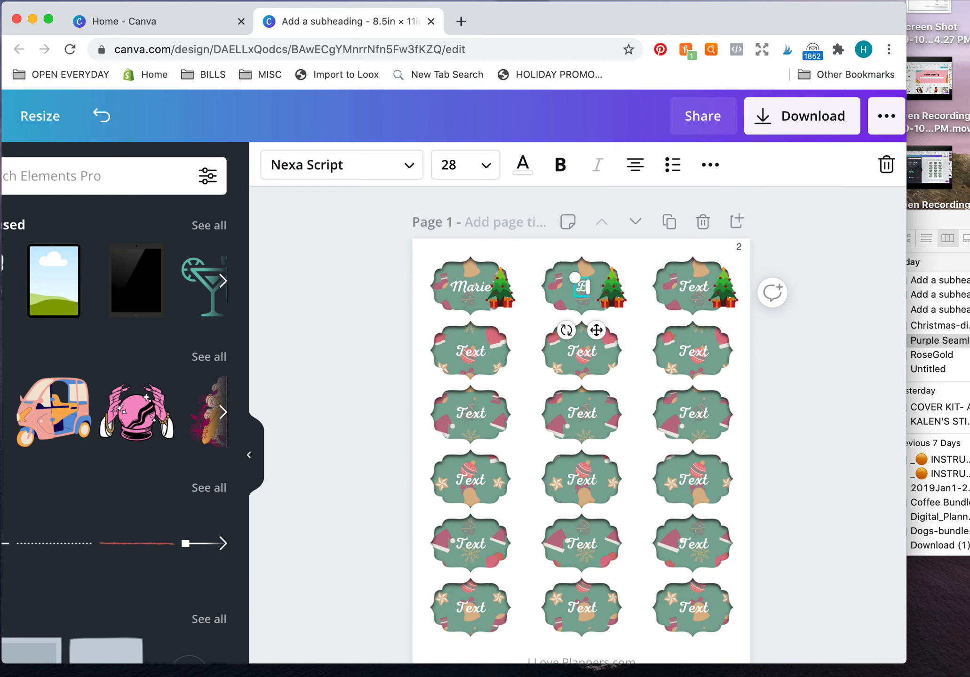
double_click(691, 289)
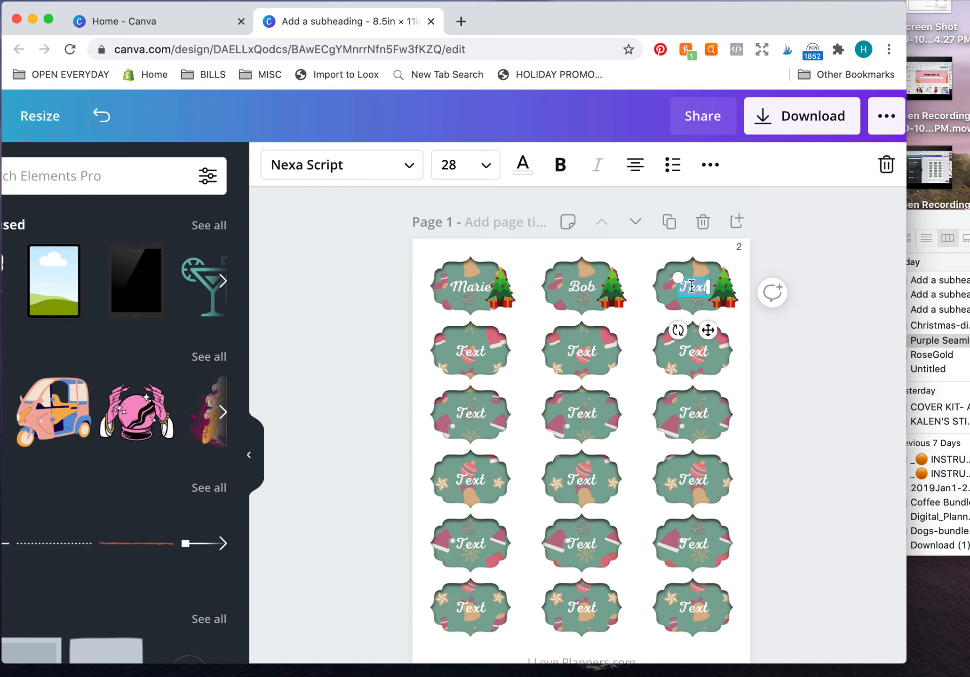
type("Cindy")
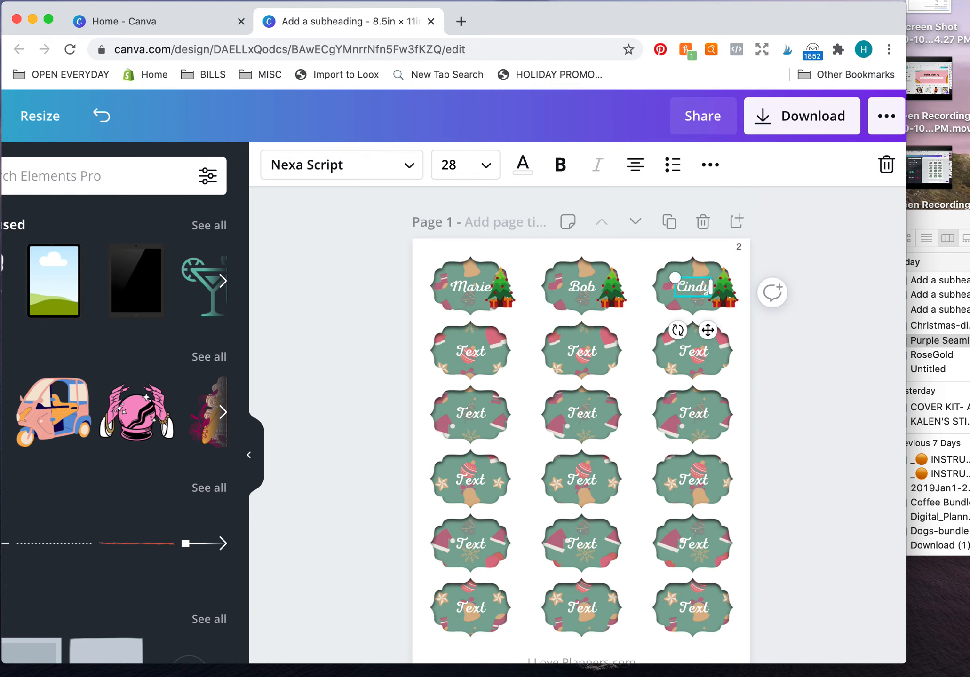
left_click(816, 253)
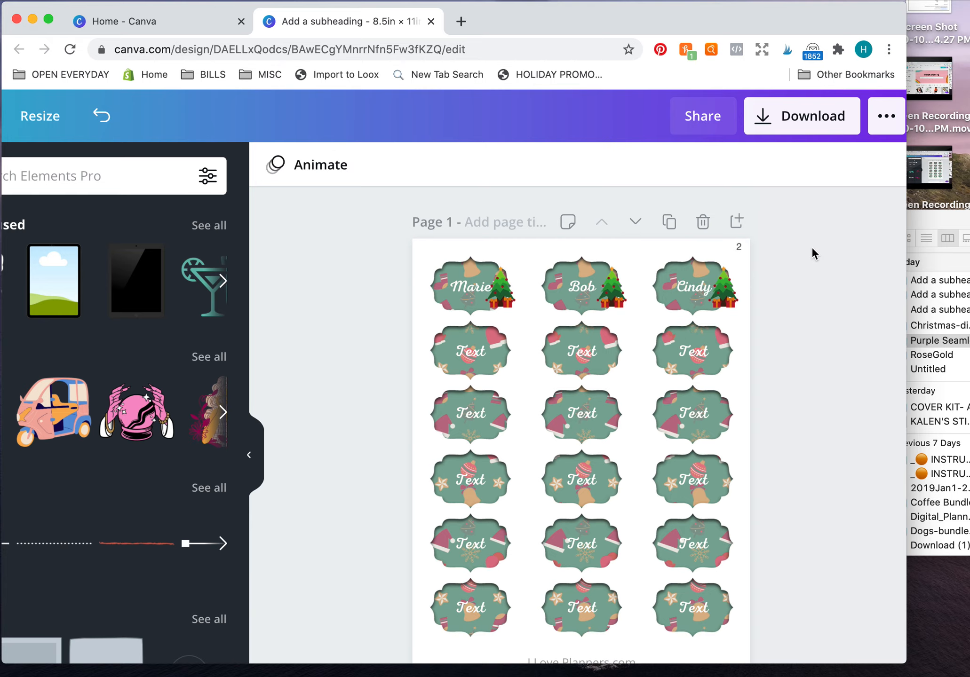
Add the Santa Claus graphic from the recently used elements to page 2 with the starburst labels.
scroll(775, 285, "down", 3)
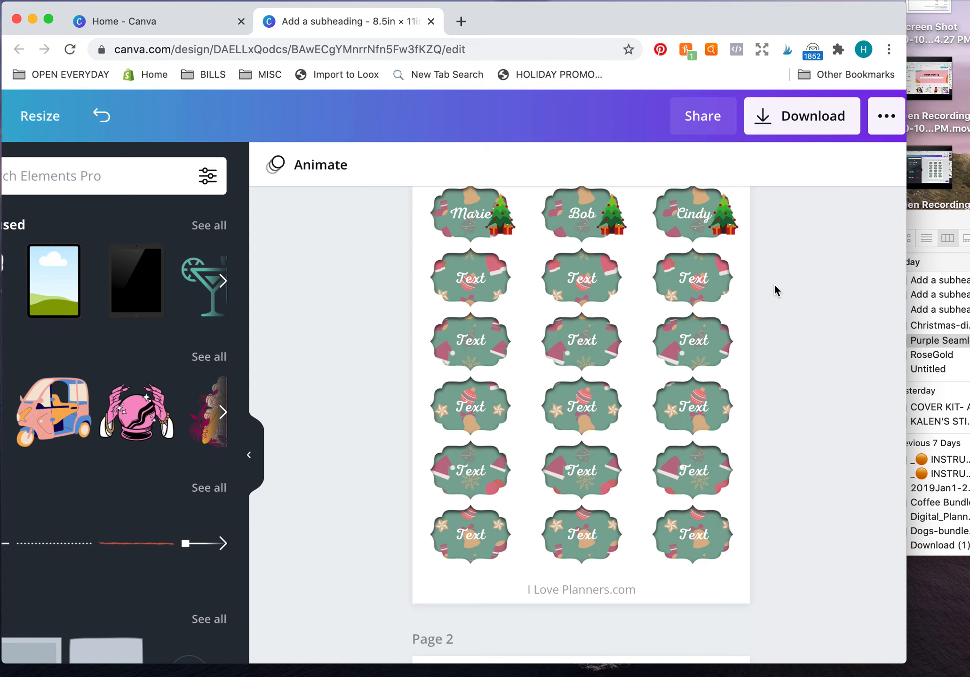
scroll(745, 285, "down", 5)
scroll(747, 290, "up", 5)
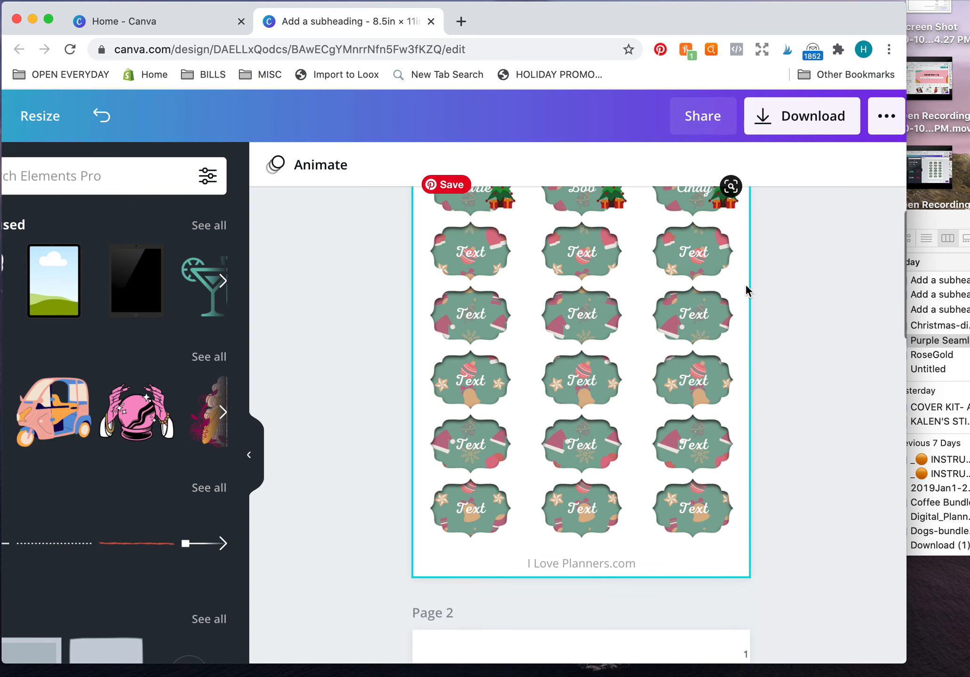
scroll(747, 290, "down", 6)
scroll(747, 290, "down", 12)
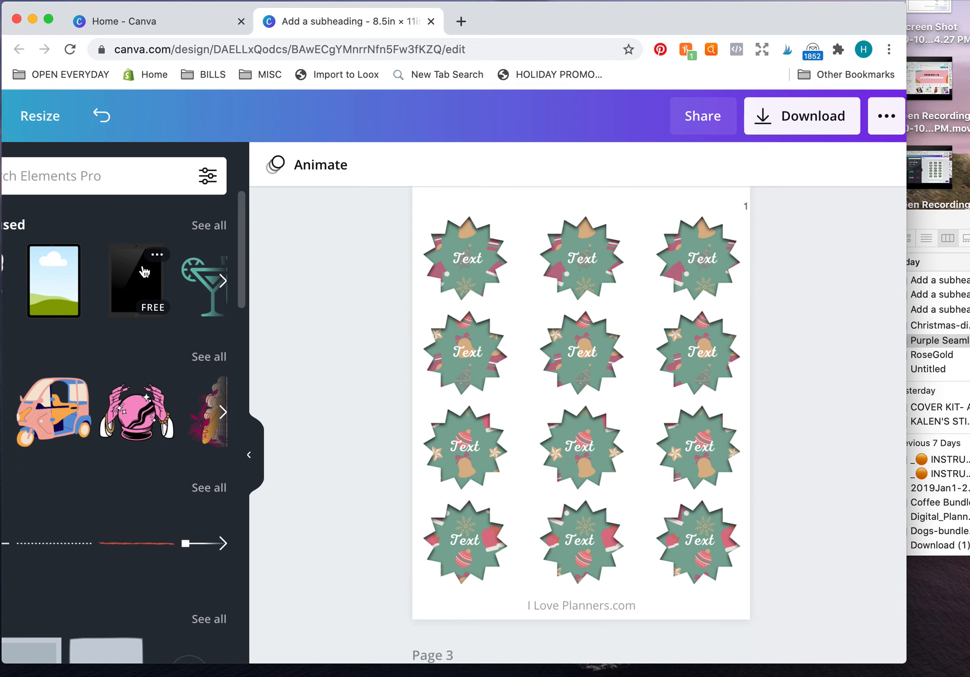
scroll(141, 275, "down", 3)
left_click(113, 254)
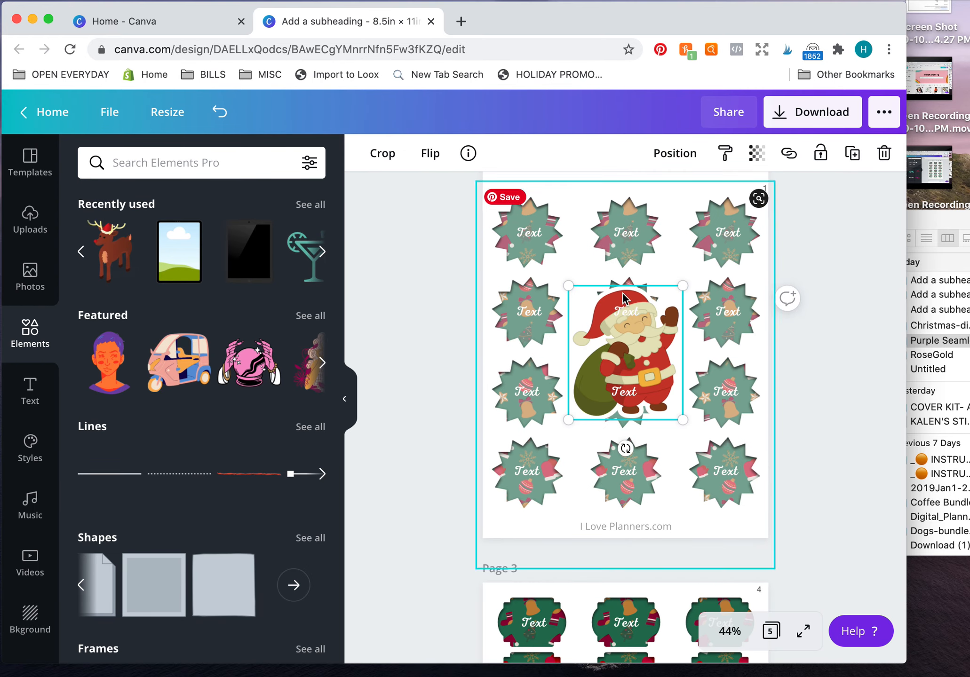
Shrink the Santa graphic and center it on the middle starburst label in the third row.
left_click_drag(576, 300, 647, 367)
left_click_drag(665, 410, 628, 404)
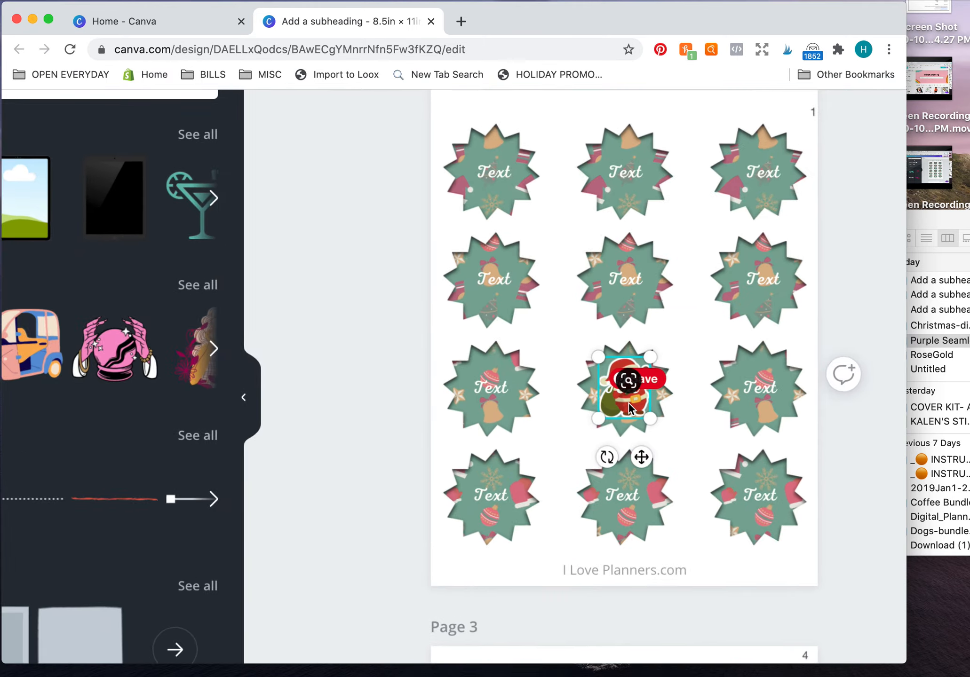
scroll(628, 404, "up", 5)
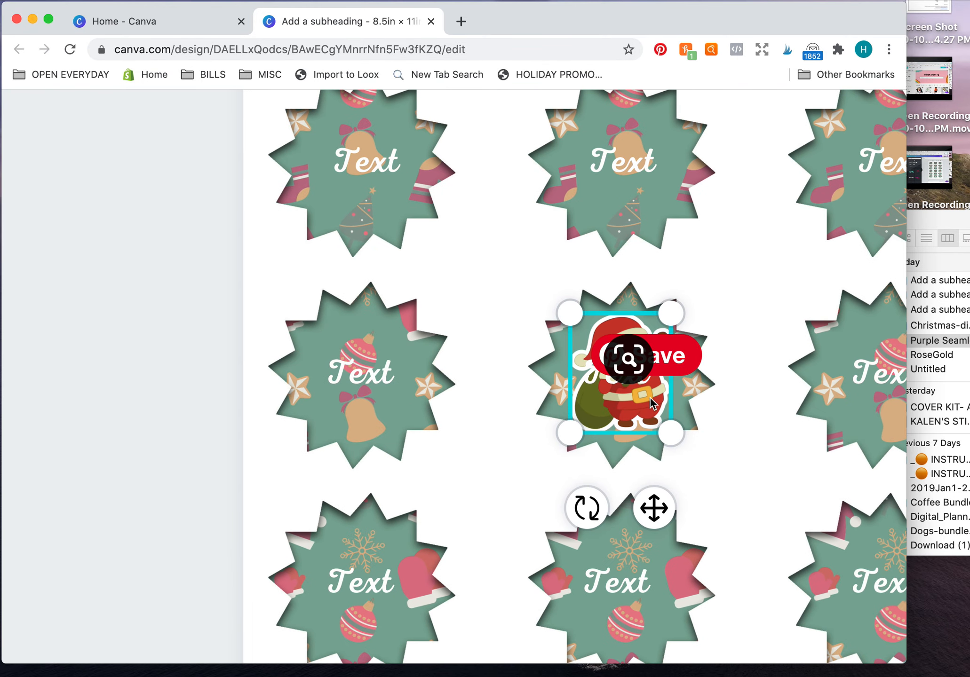
left_click(747, 363)
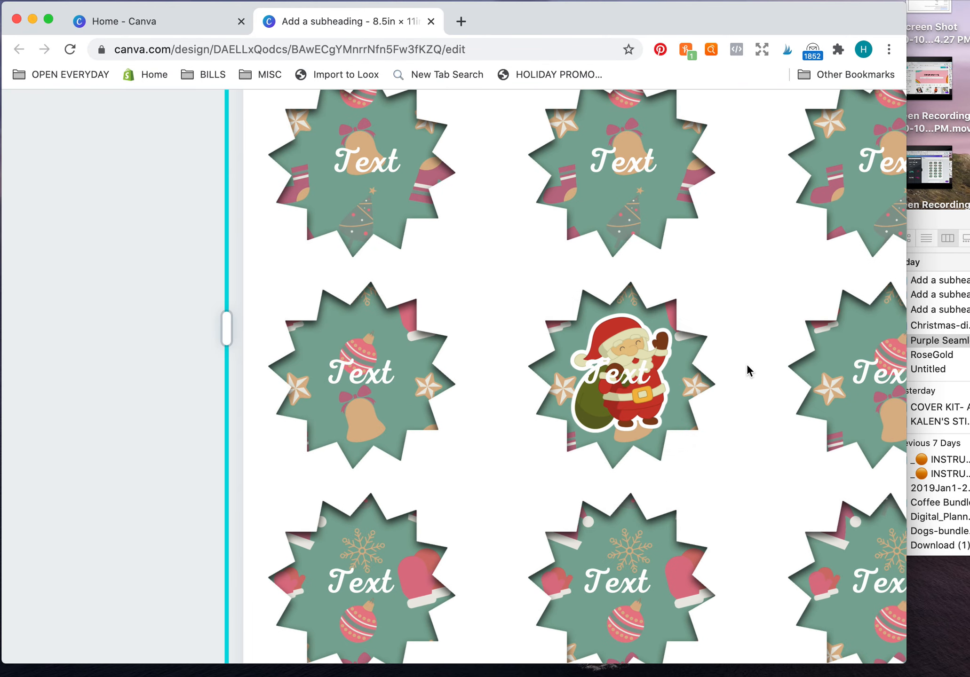
left_click(649, 407)
scroll(648, 408, "down", 5)
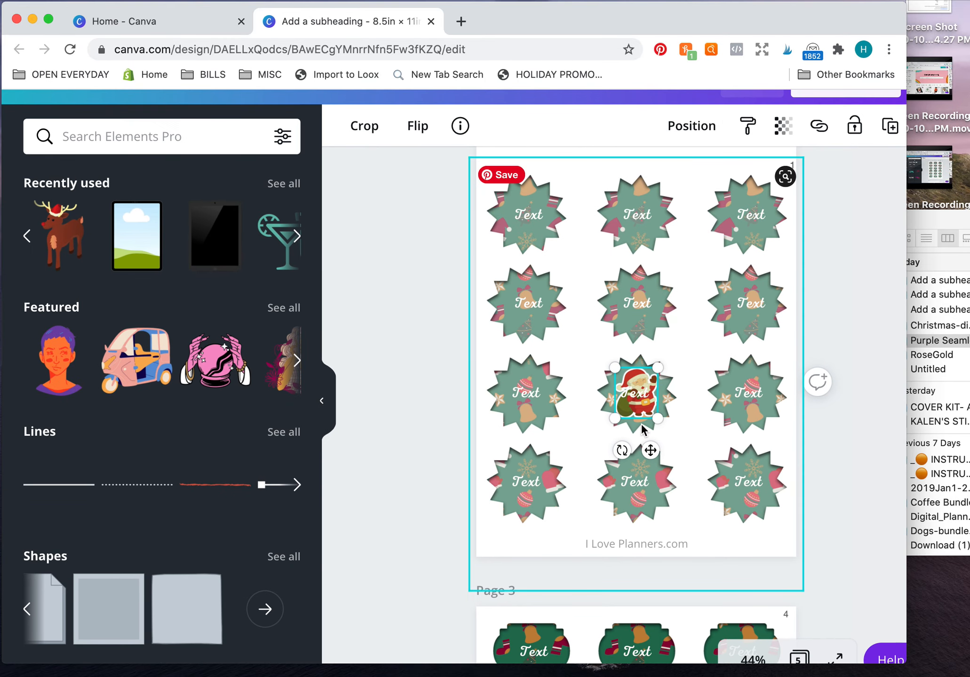
Change the text color on the Santa label to black.
left_click(625, 399)
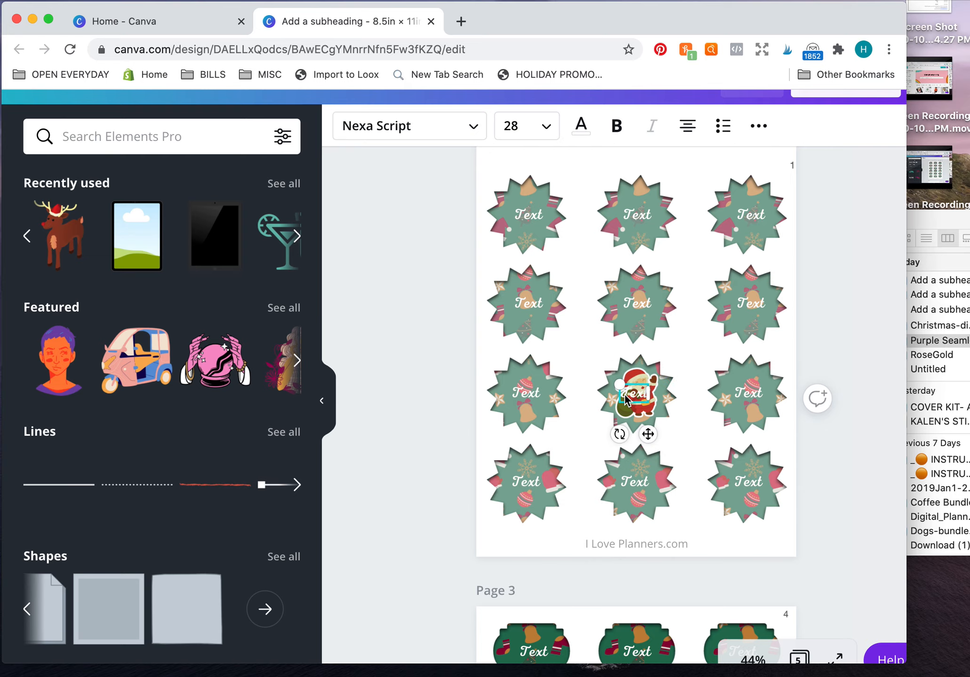
double_click(626, 399)
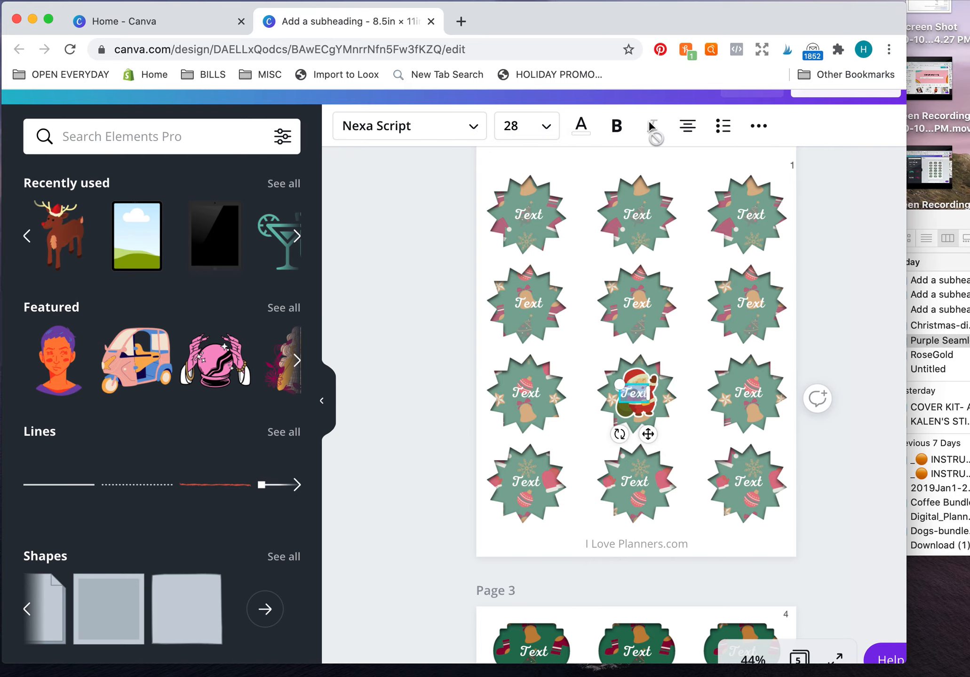
left_click(583, 134)
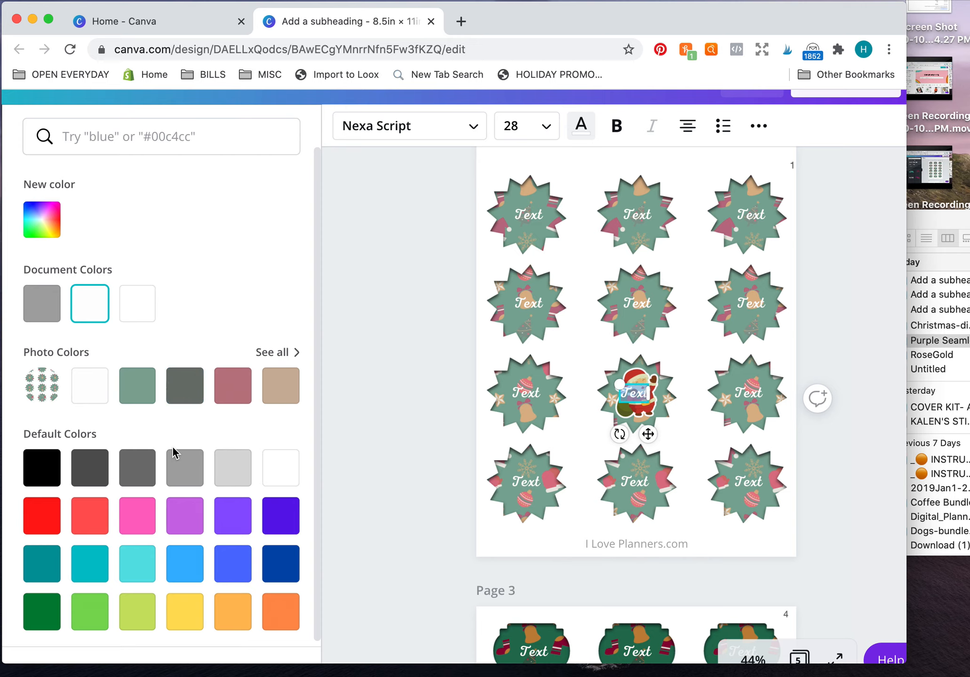
left_click(45, 467)
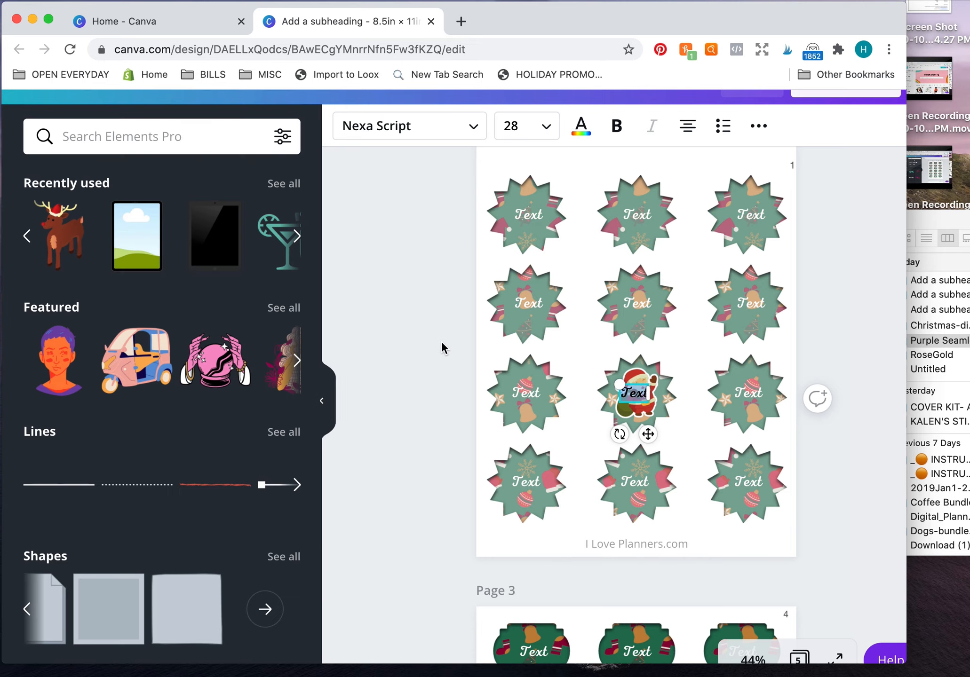
left_click(469, 334)
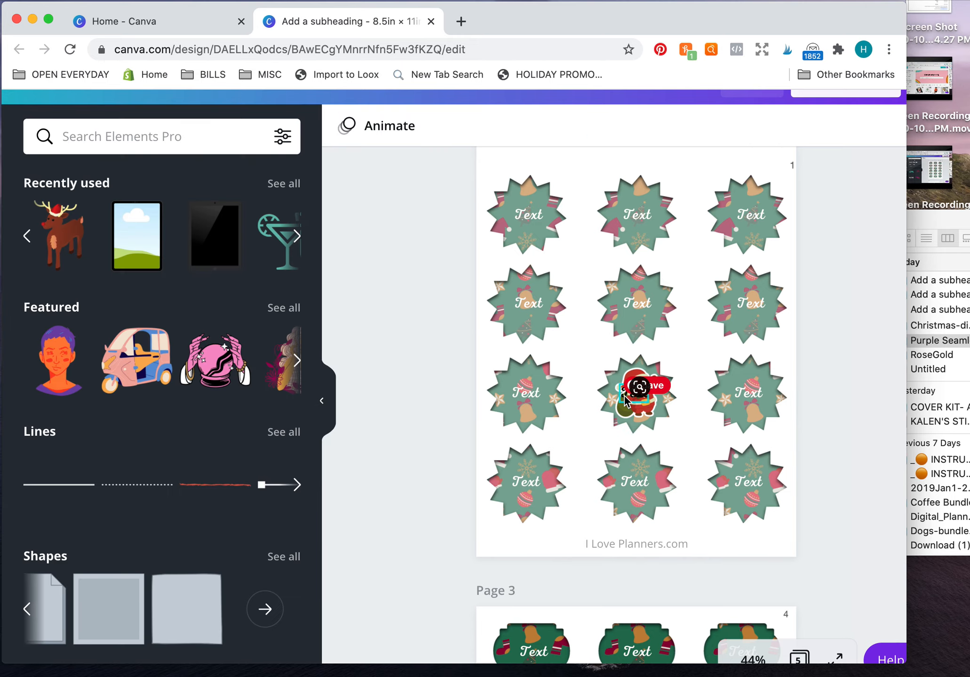
Duplicate the Santa graphic and place the copy on the first starburst label in the third row.
left_click(630, 400)
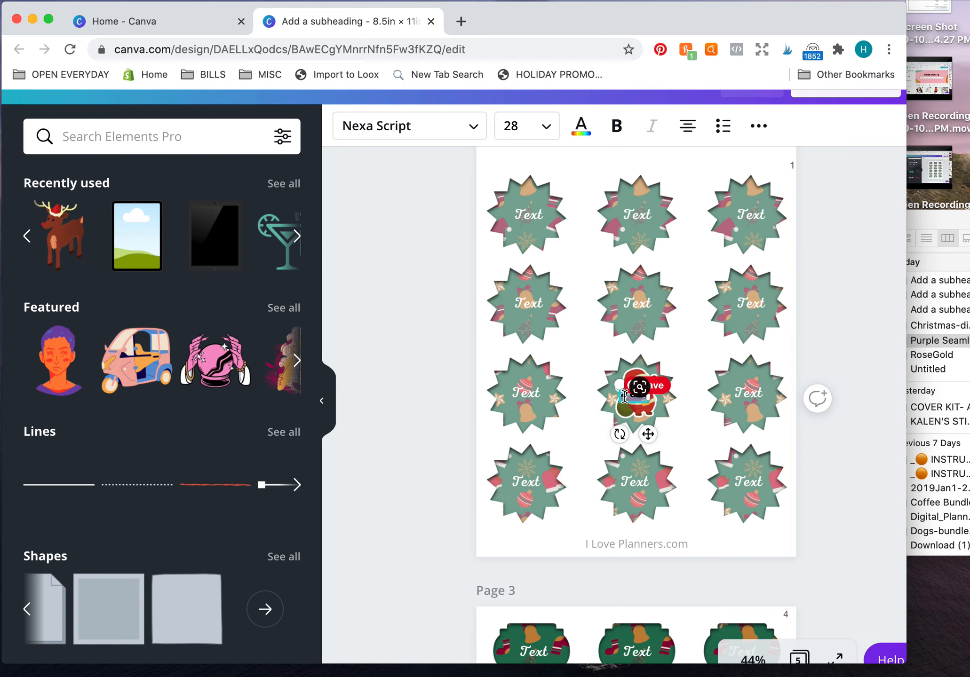
left_click(840, 290)
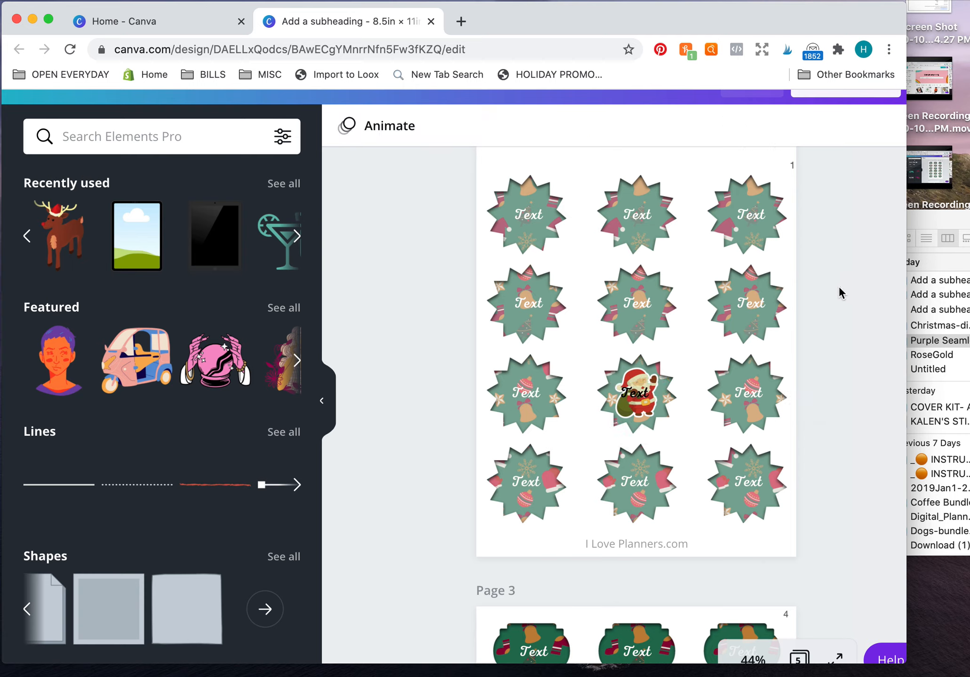
left_click(643, 420)
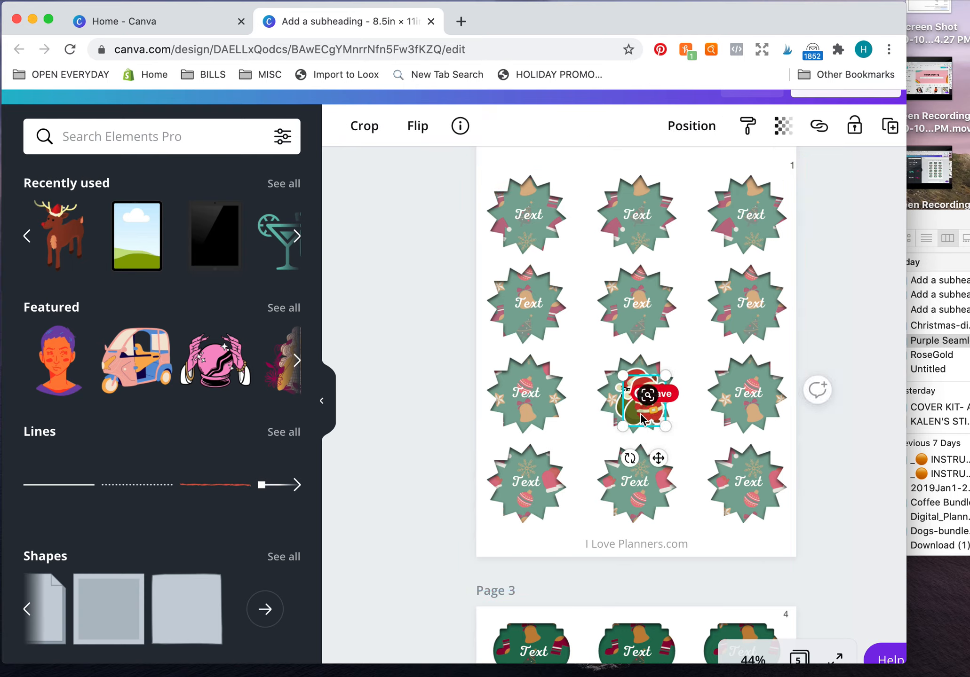
left_click_drag(642, 420, 527, 411)
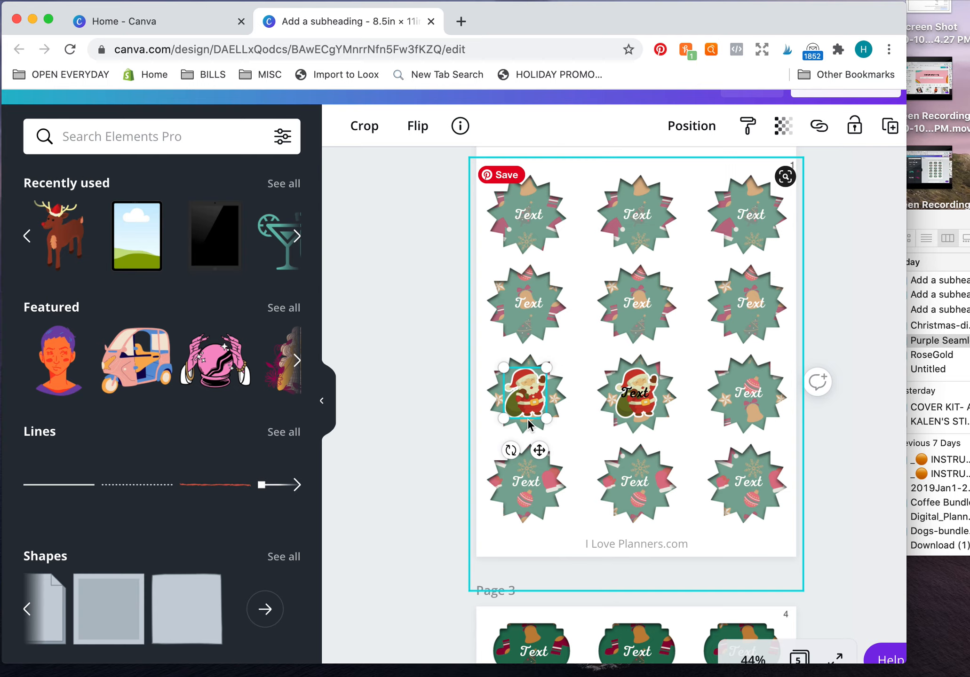
Send the Santa copy on the first third-row starburst label backward so it sits behind the label's text.
left_click(692, 126)
left_click(660, 181)
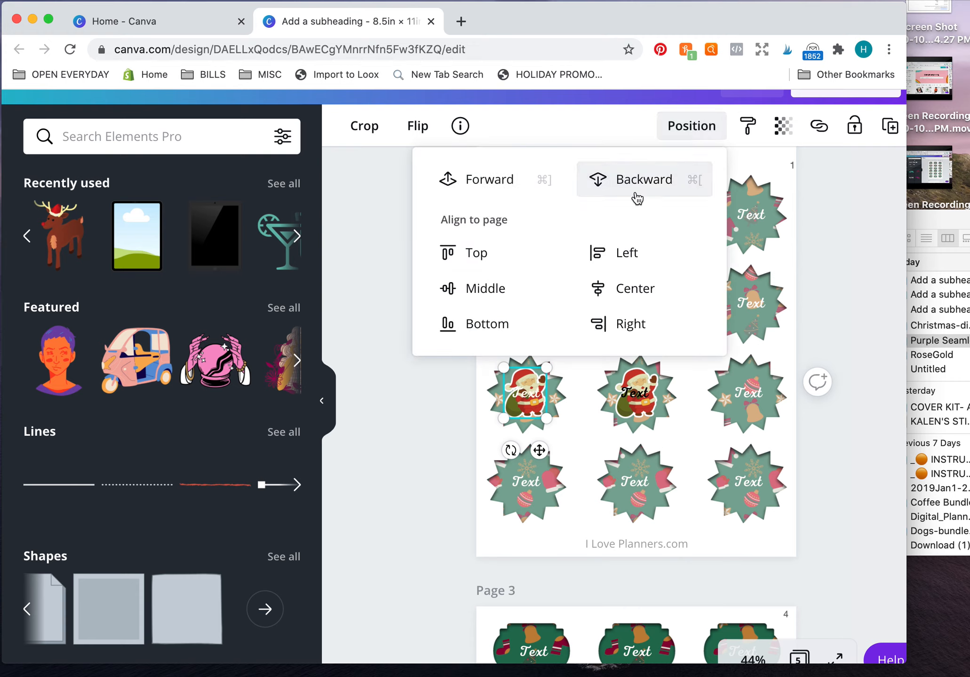
left_click(446, 411)
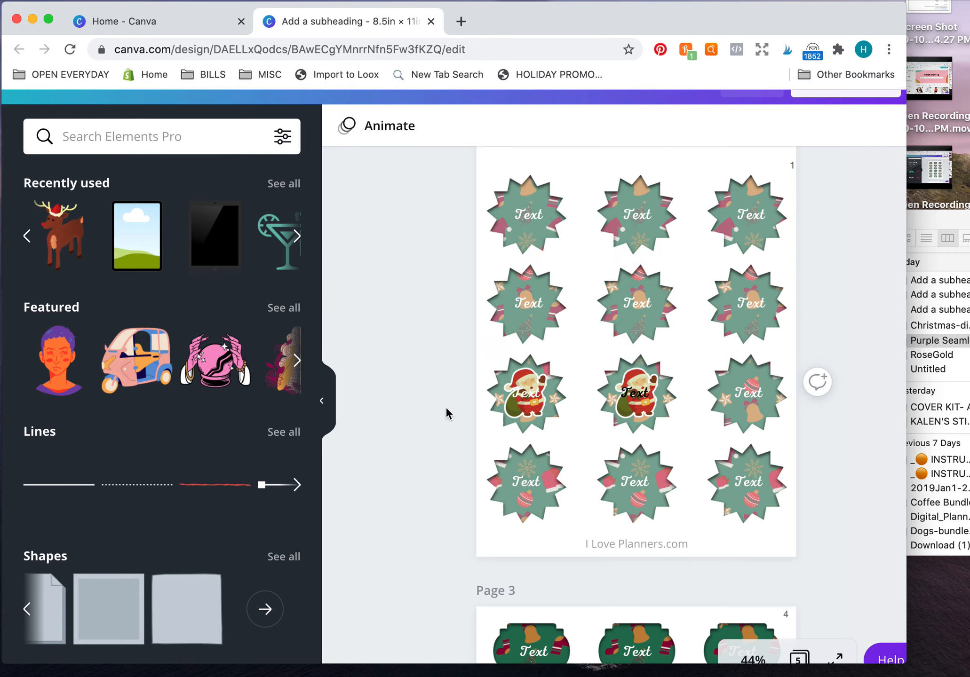
Change the text color on the first starburst label in the third row to black.
left_click(517, 403)
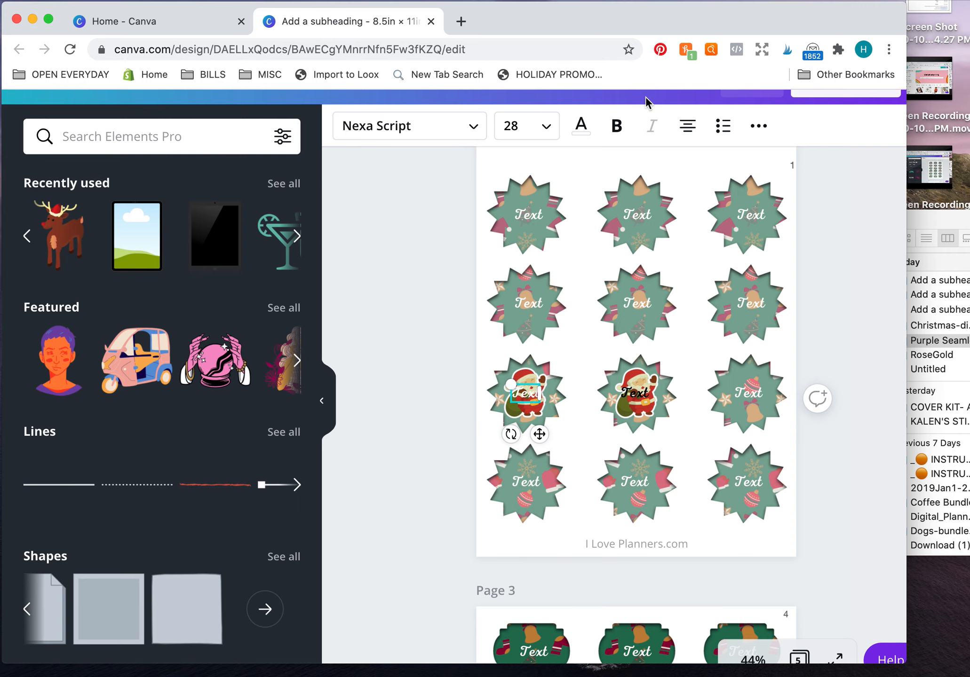
left_click(580, 129)
left_click(43, 306)
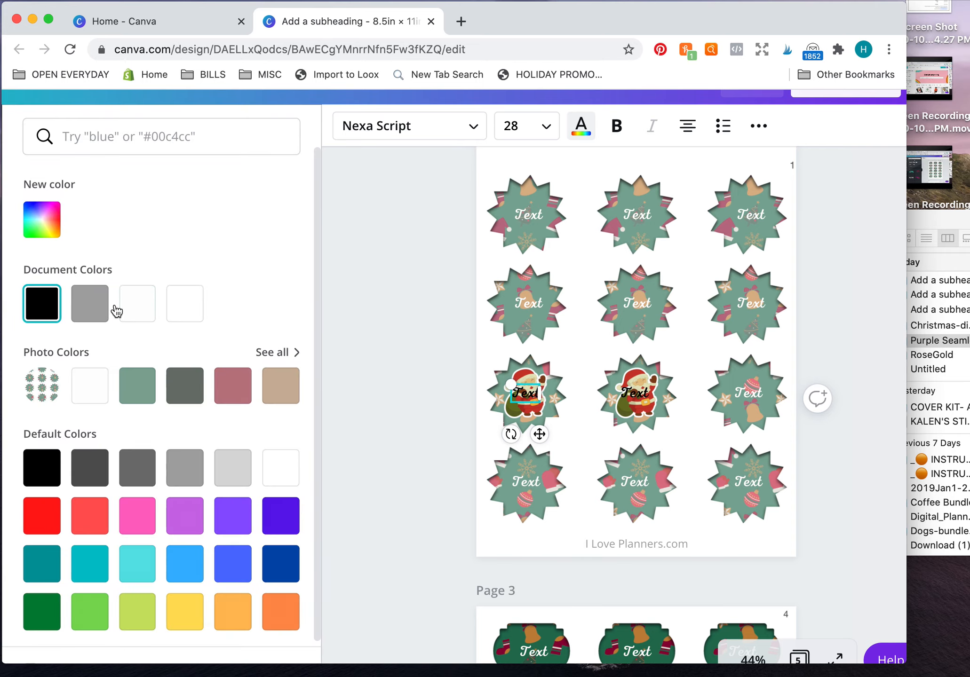
left_click(833, 469)
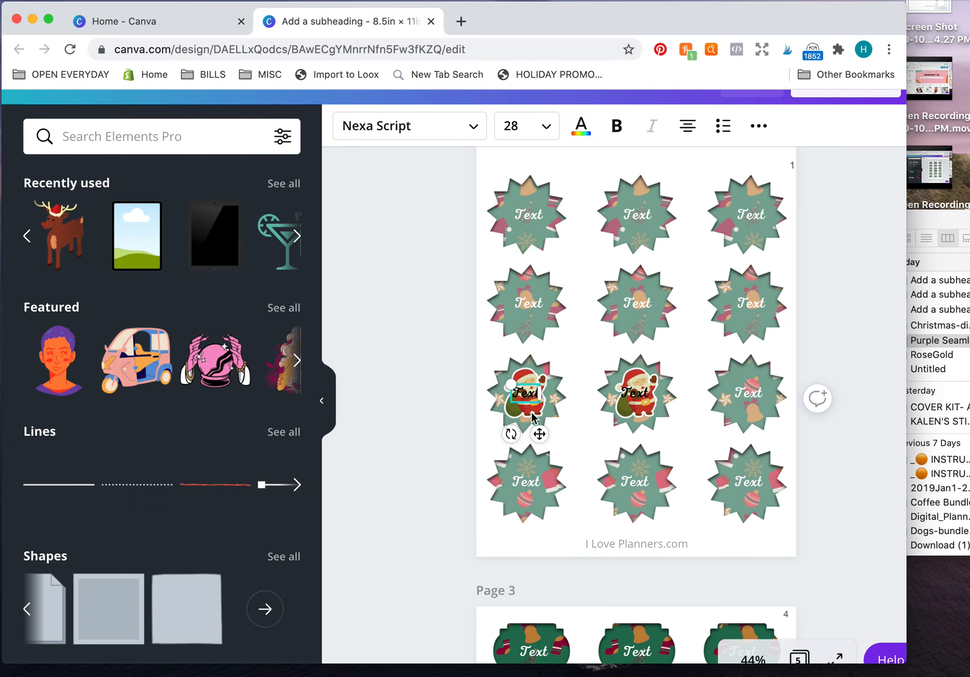
Duplicate the Santa graphic and place the copy on the last starburst label in the third row.
left_click(532, 416)
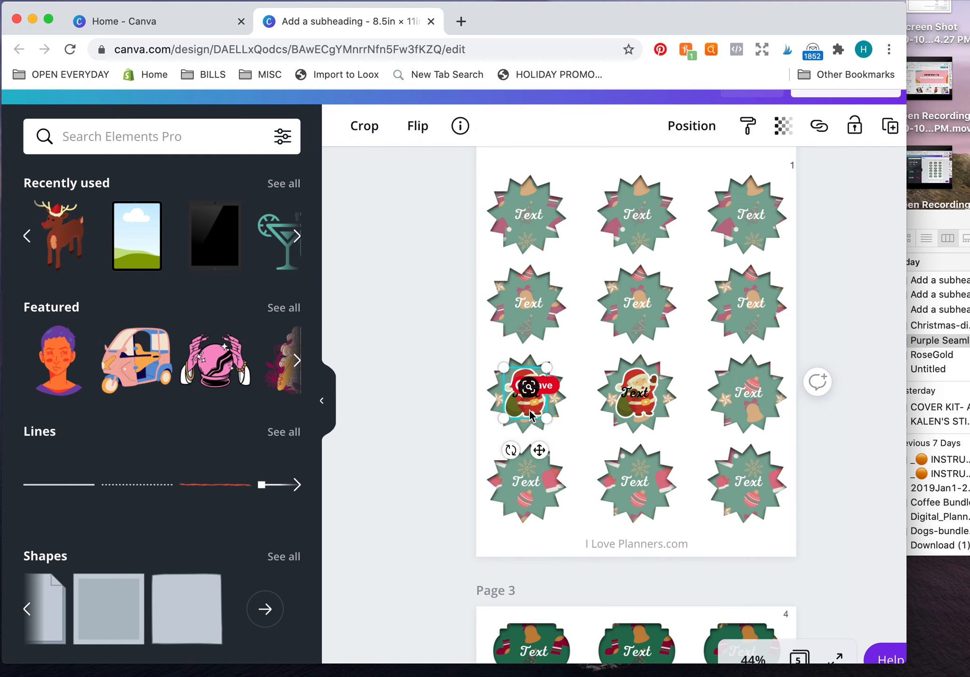
left_click_drag(530, 414, 744, 406)
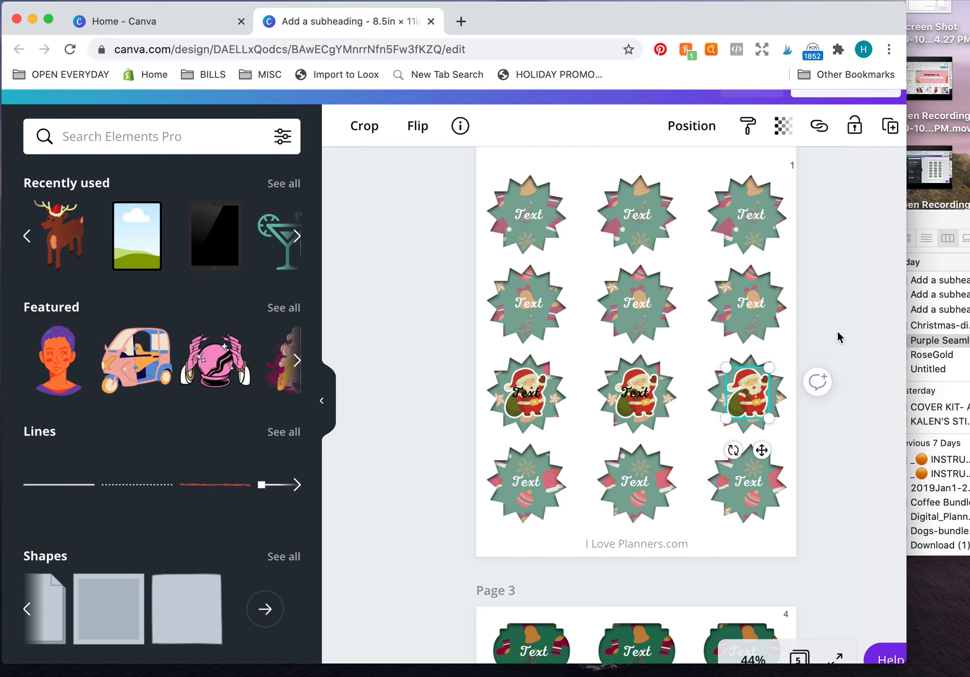
left_click(799, 351)
Send the Santa on the last third-row starburst label backward, behind the label's text.
left_click(753, 397)
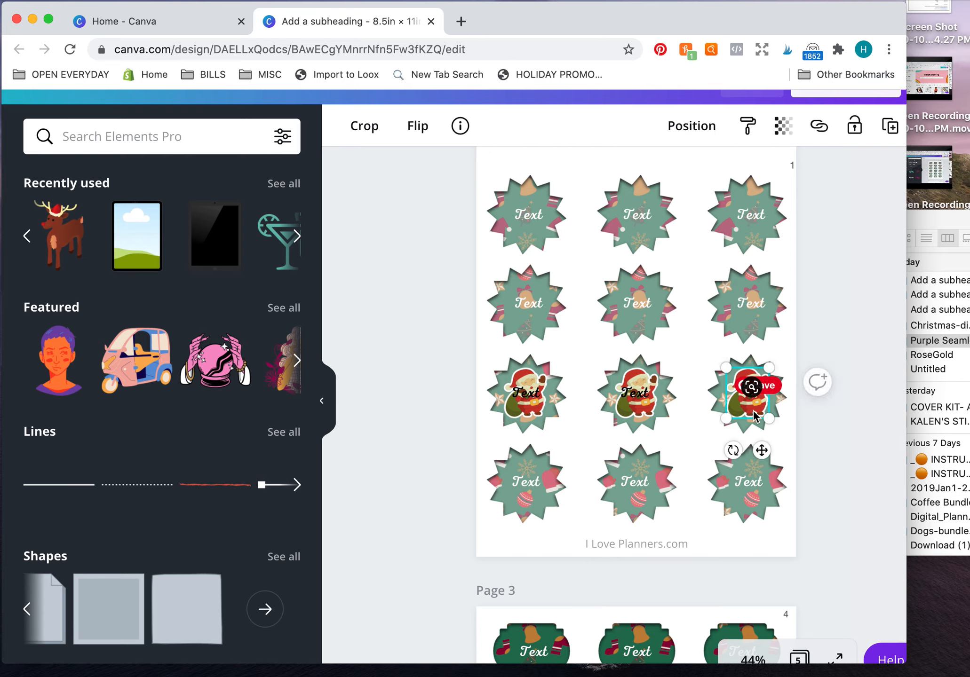
left_click(705, 142)
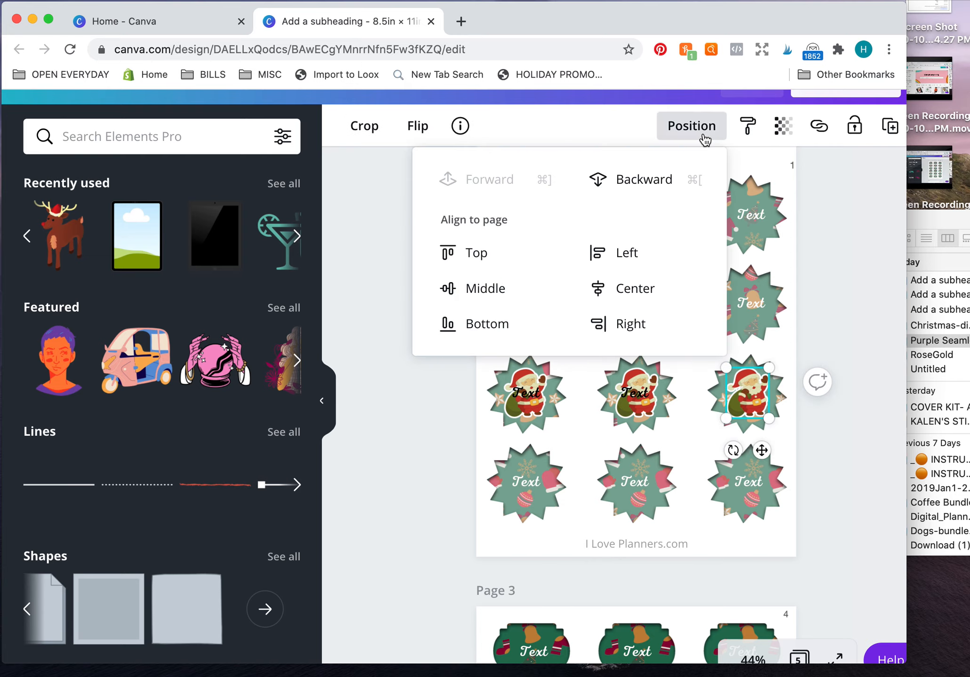
left_click(651, 181)
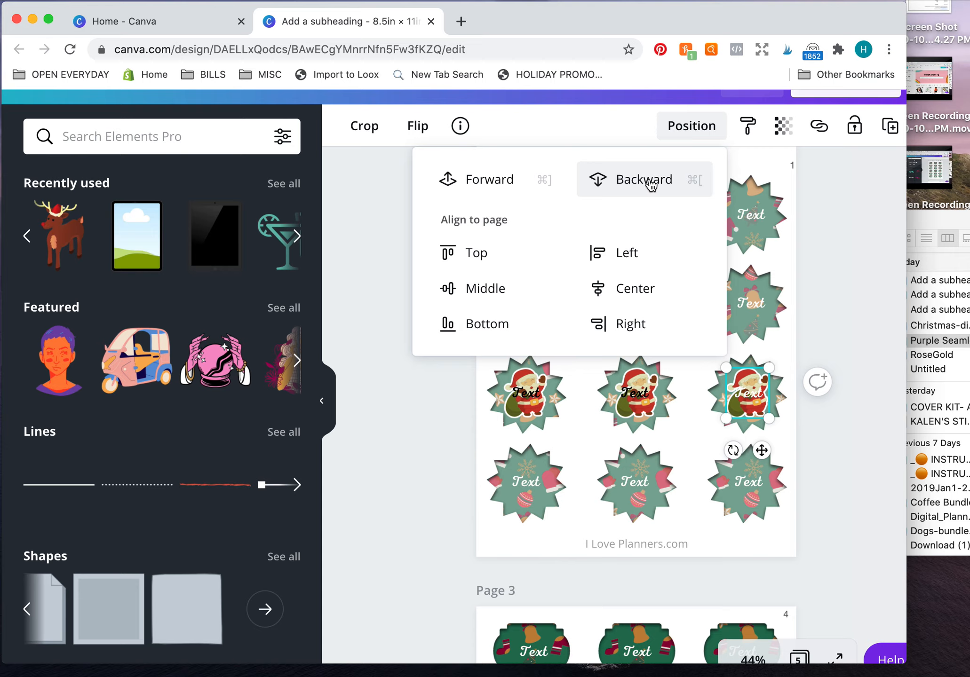
left_click(819, 289)
Change the text color on the last starburst label in the third row to black.
left_click(738, 395)
double_click(738, 398)
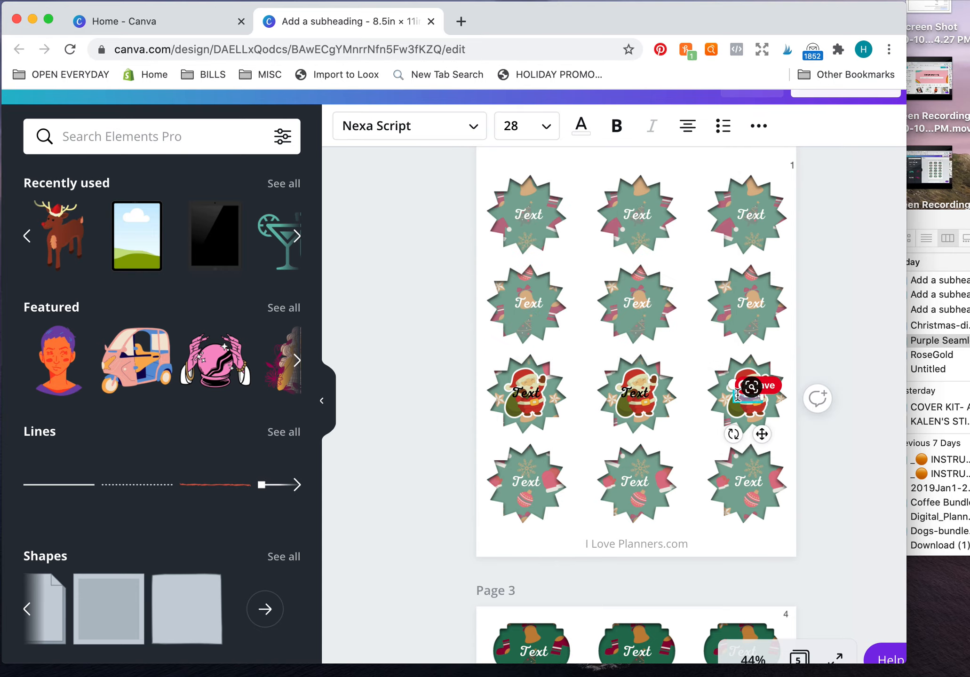
left_click(580, 127)
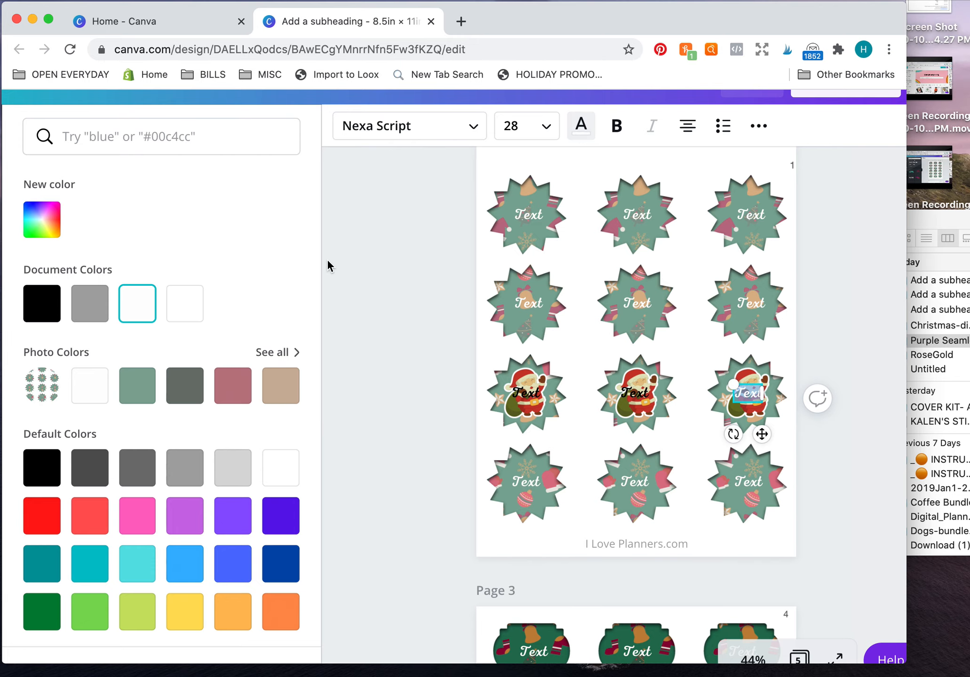
left_click(56, 301)
left_click(412, 317)
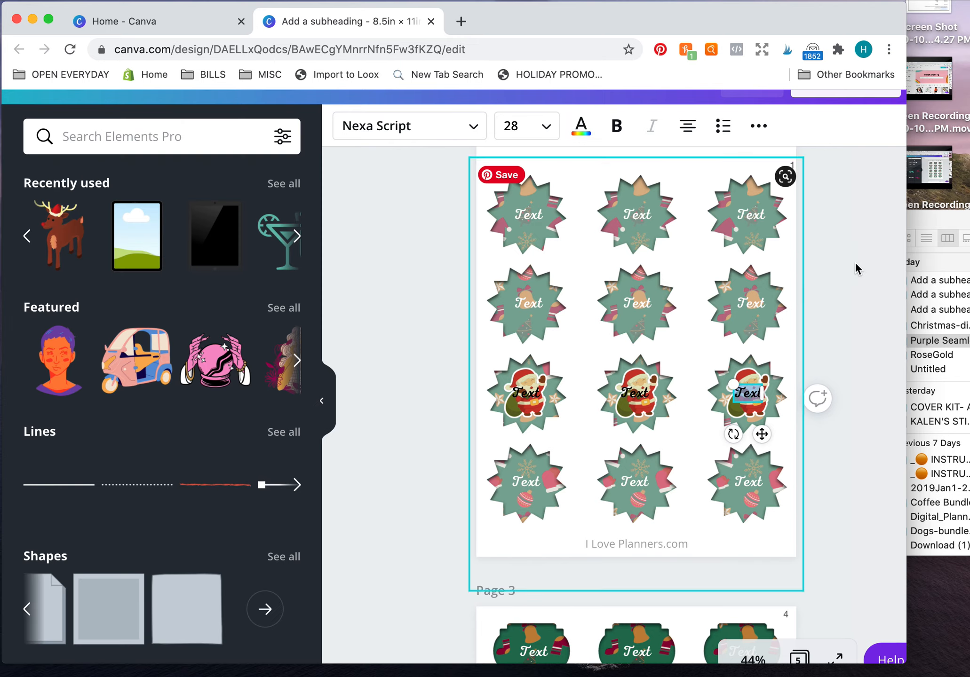
left_click(831, 284)
Delete the placeholder text from the first label in the top row of page 4.
scroll(831, 284, "down", 3)
scroll(831, 286, "down", 6)
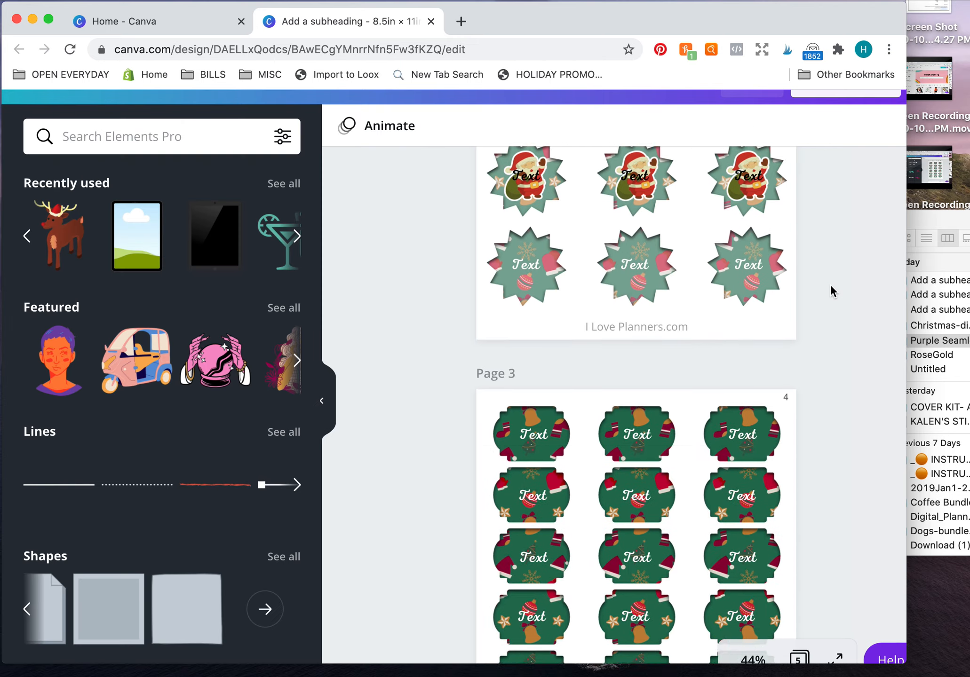
scroll(831, 292, "down", 15)
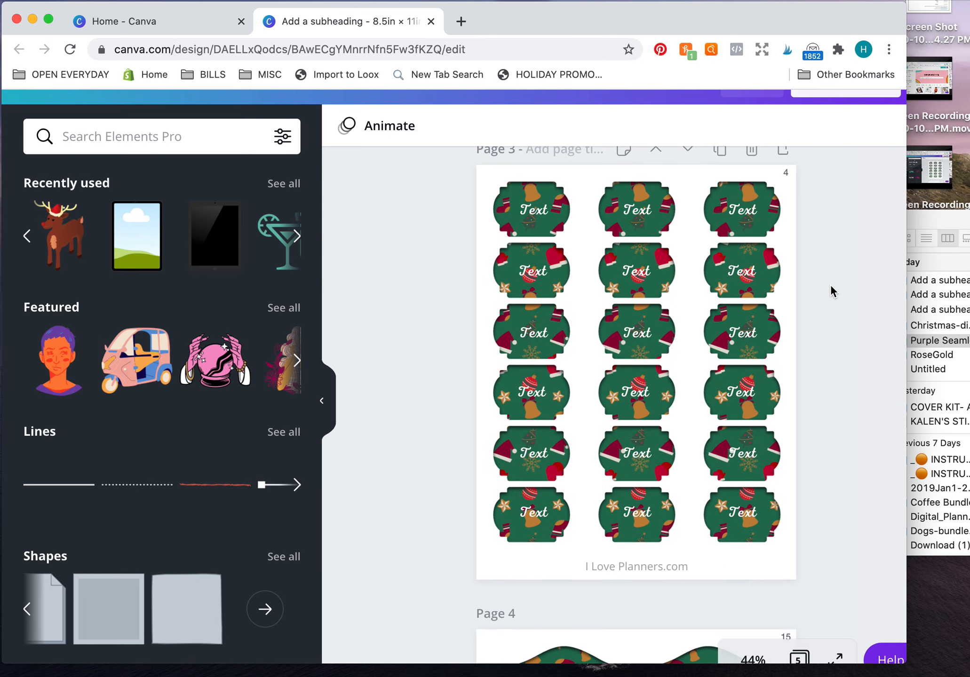
scroll(831, 284, "up", 6)
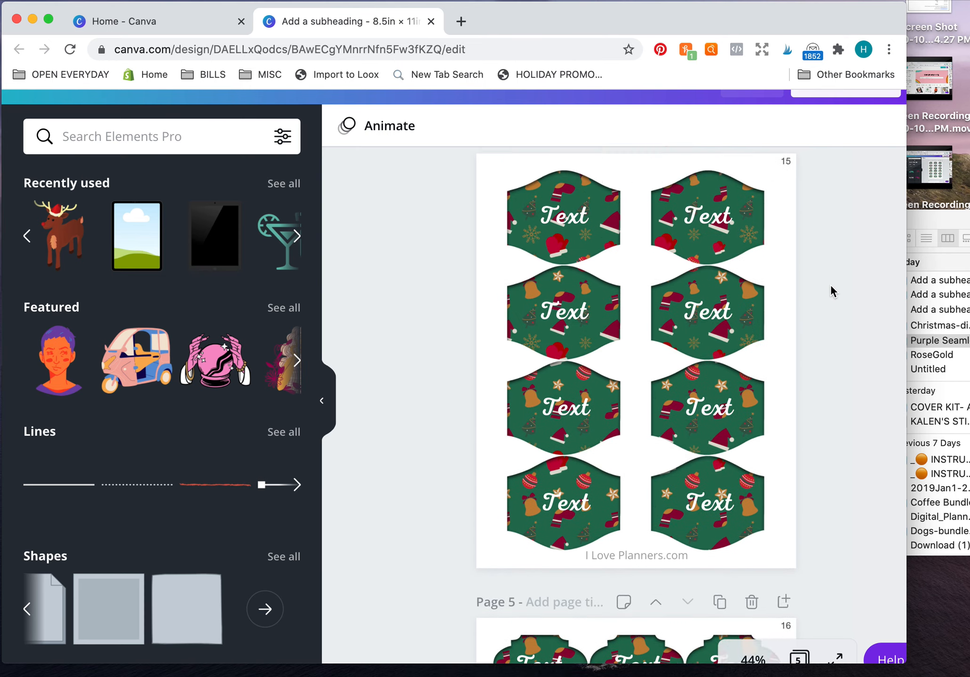
left_click(564, 254)
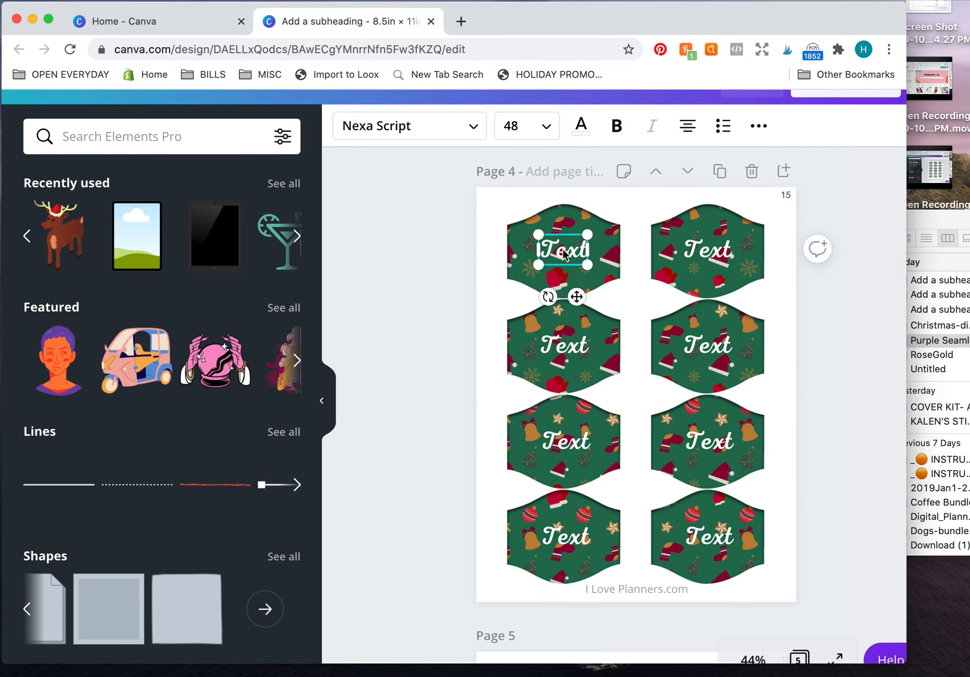
key("Delete")
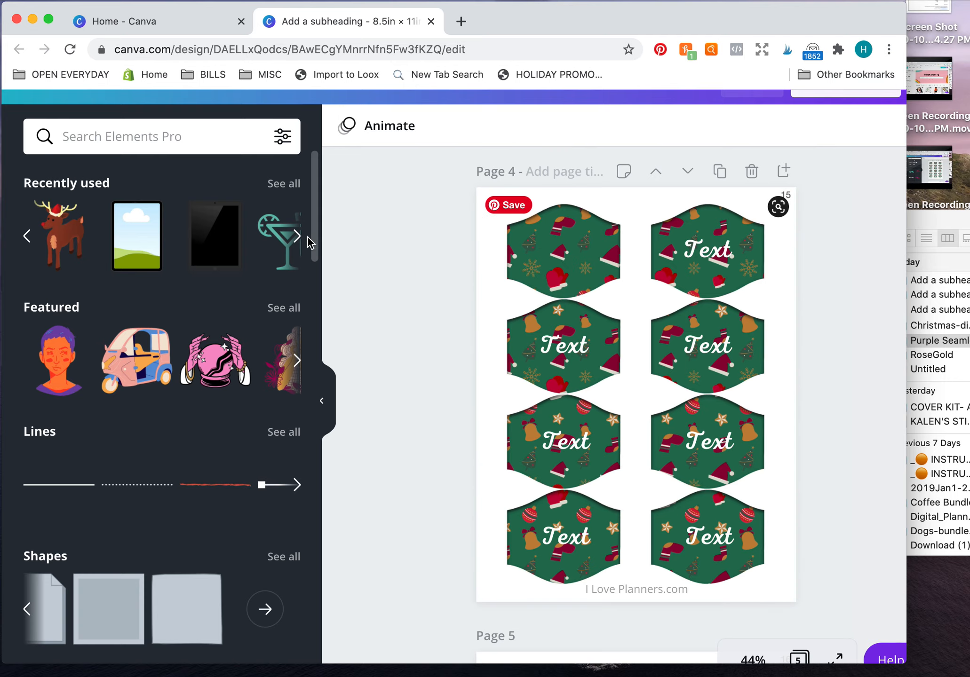
Add the recently used reindeer graphic to page 4, shrink it and move it onto the first label.
left_click(69, 243)
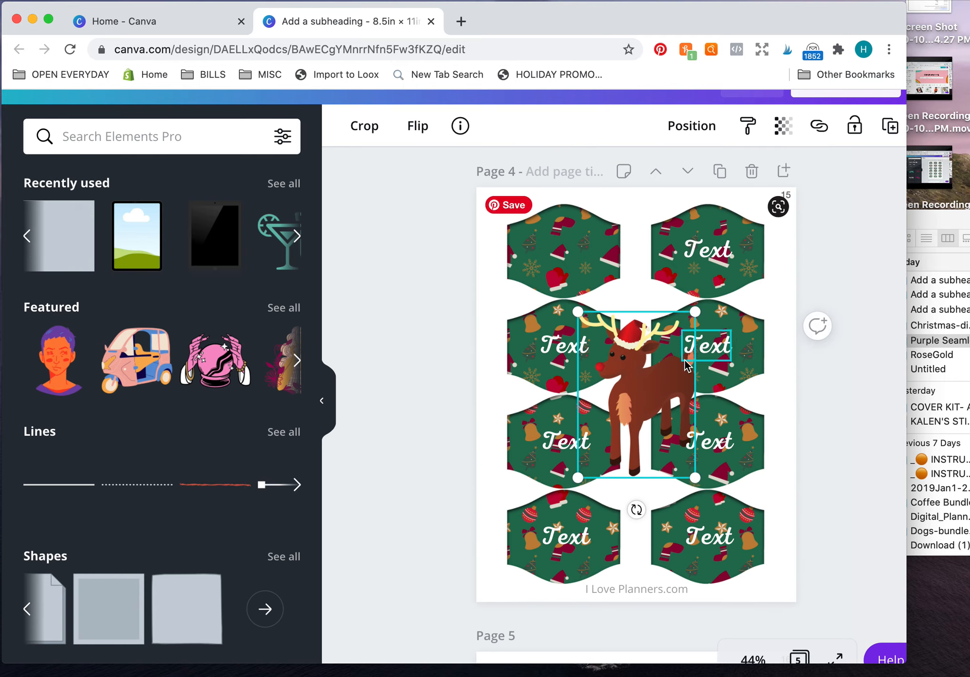
left_click_drag(583, 314, 636, 396)
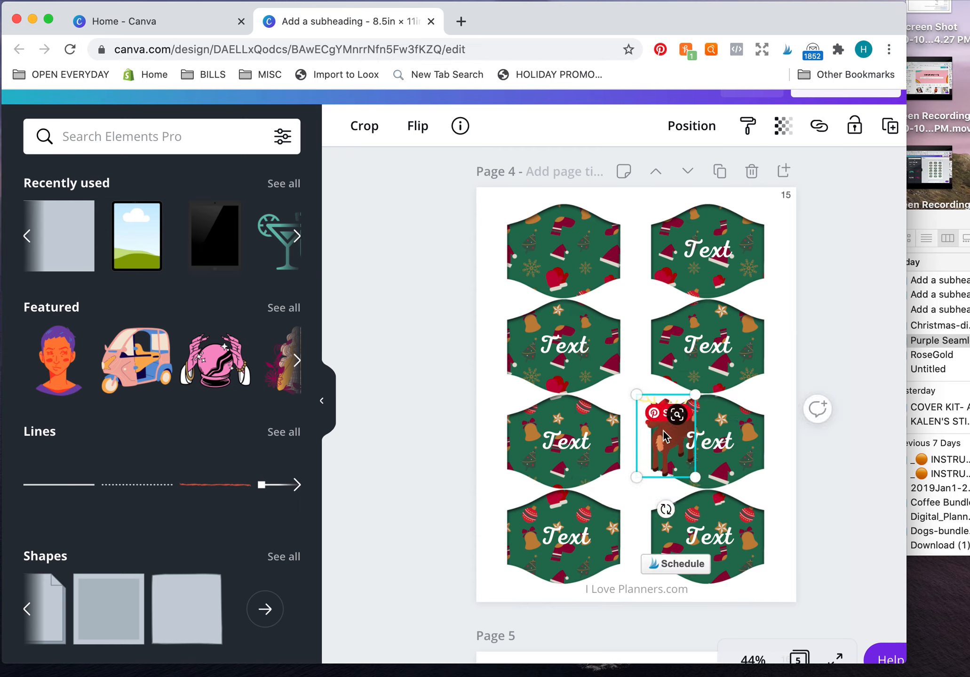
left_click_drag(670, 440, 569, 252)
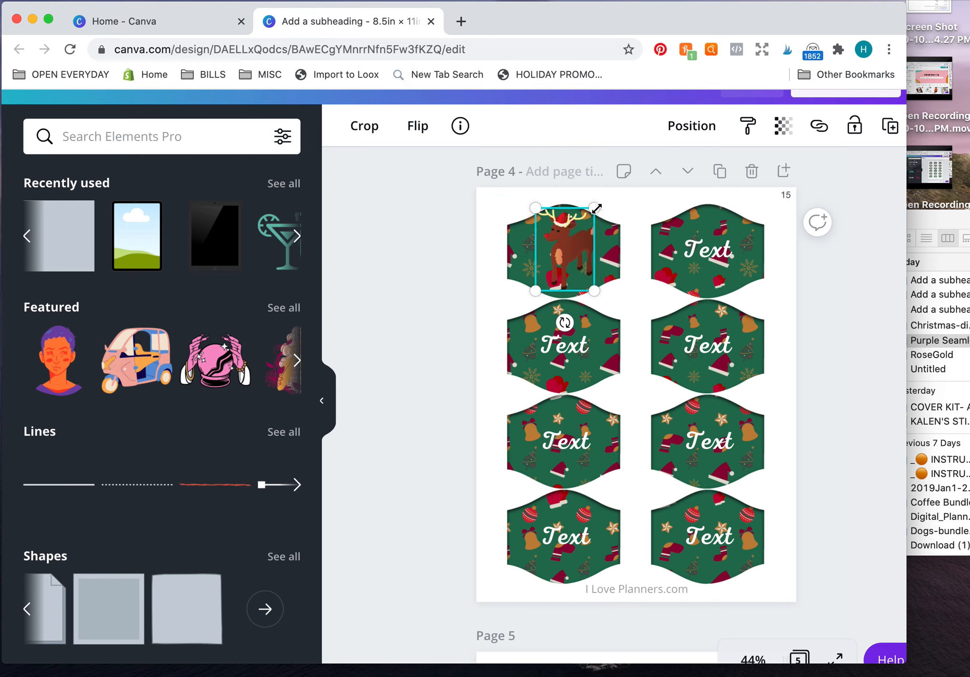
Reduce the reindeer slightly and reposition it so it fits inside the first label on page 4.
left_click_drag(595, 209, 595, 215)
left_click(619, 211)
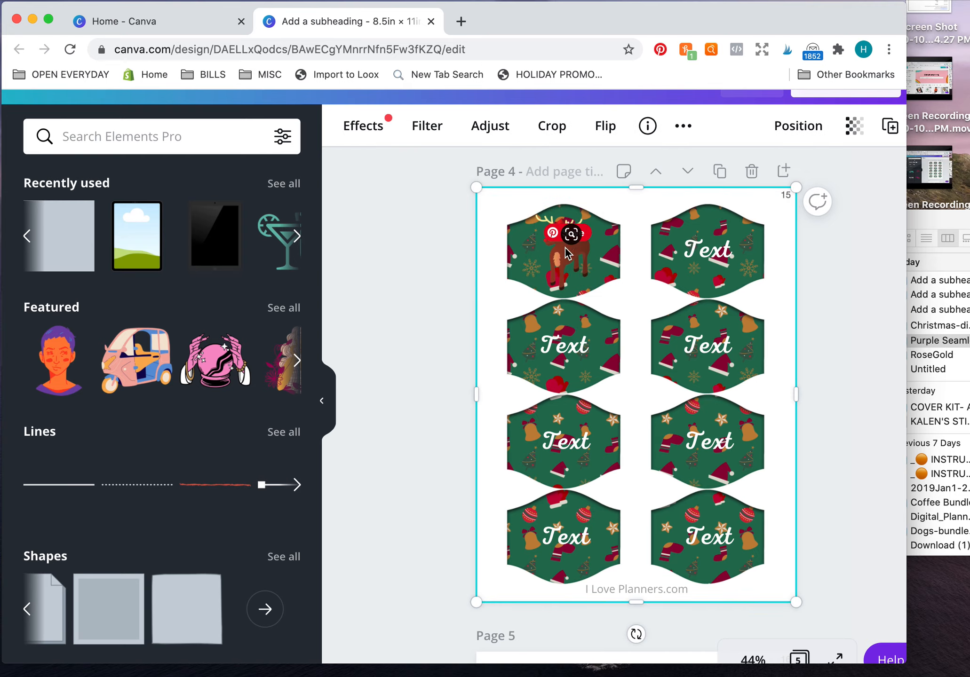
left_click(568, 255)
left_click_drag(567, 254, 569, 250)
left_click(635, 240)
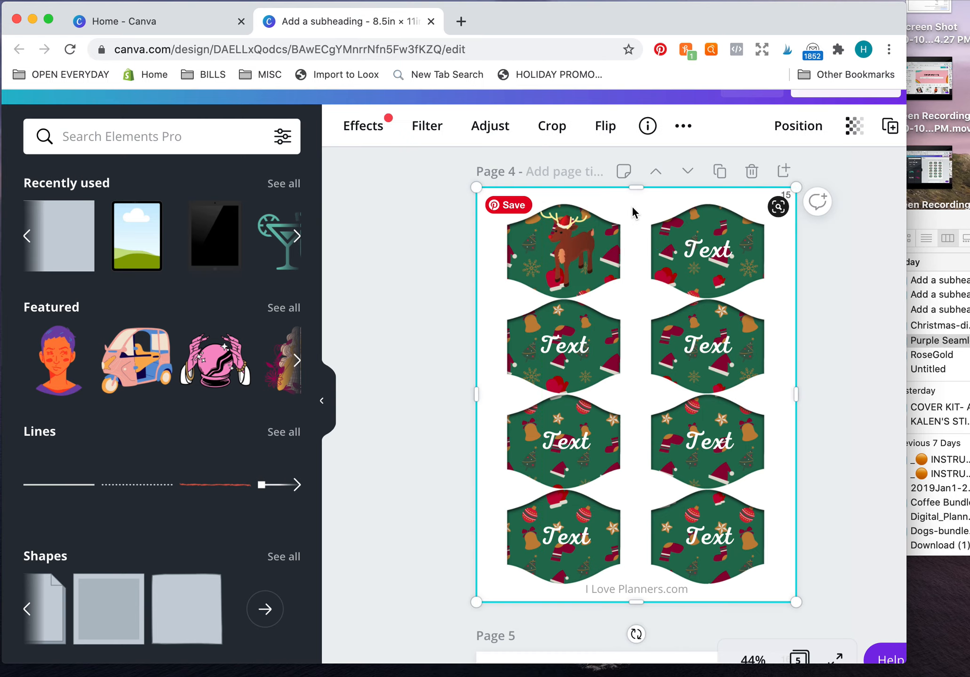
Delete the text from the second label in page 4's top row and place a copy of the reindeer there.
left_click(708, 263)
key("Delete")
left_click(562, 261)
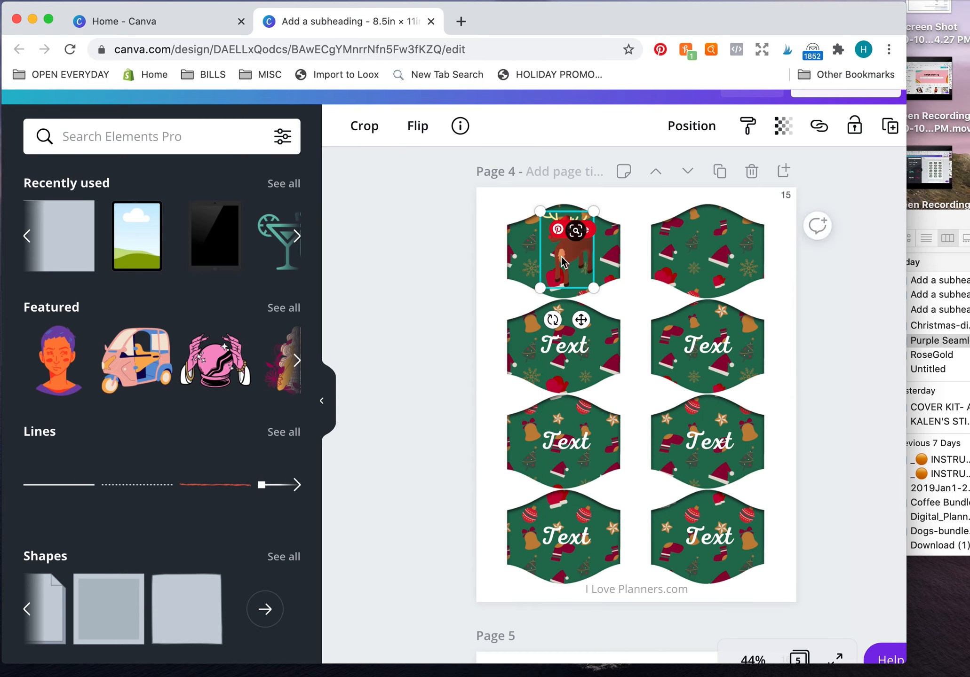
mouse_move(563, 262)
left_mouse_down()
mouse_move(714, 261)
mouse_move(570, 248)
left_mouse_up()
left_click(828, 291)
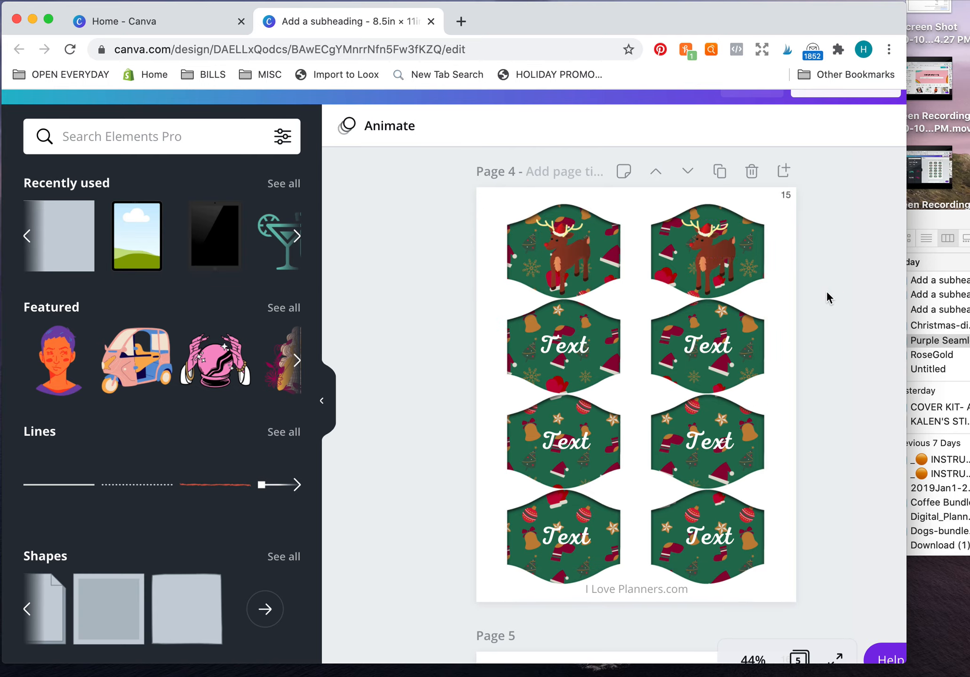
scroll(826, 294, "up", 20)
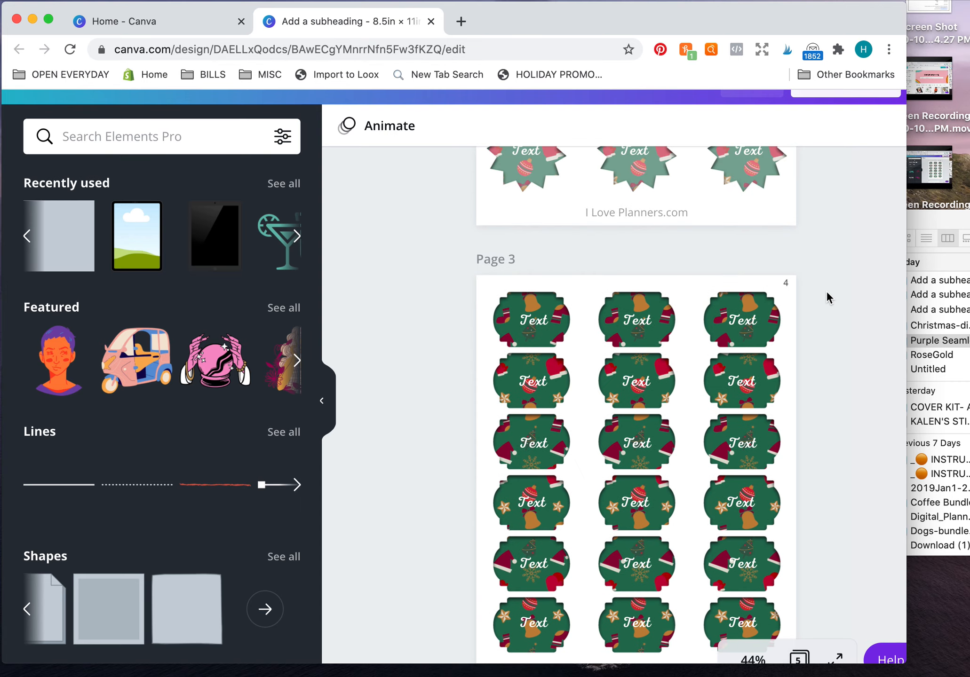
scroll(827, 293, "up", 8)
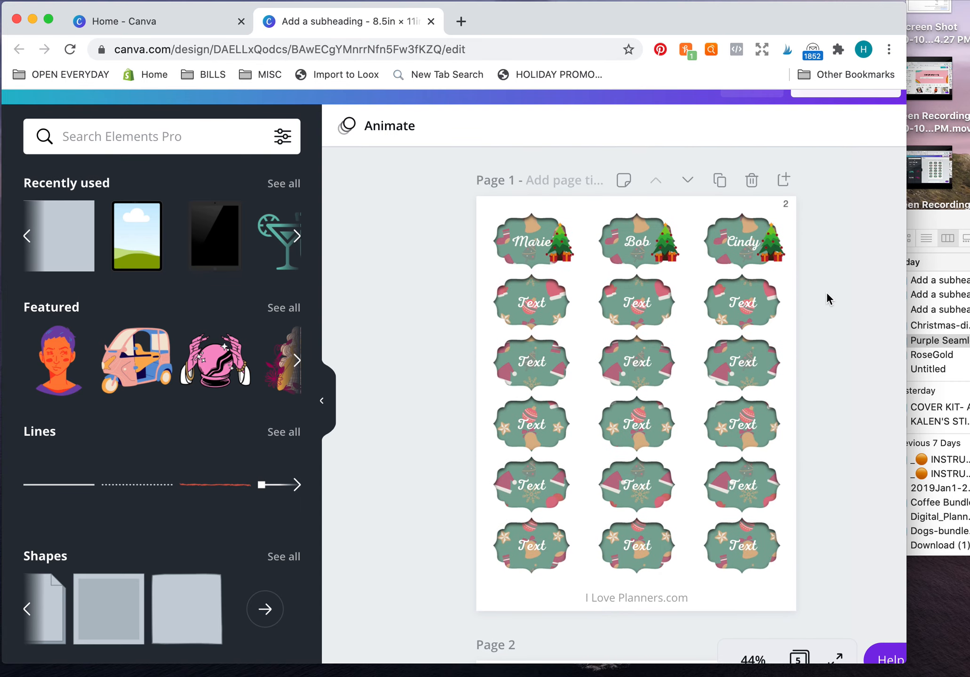
scroll(827, 296, "down", 14)
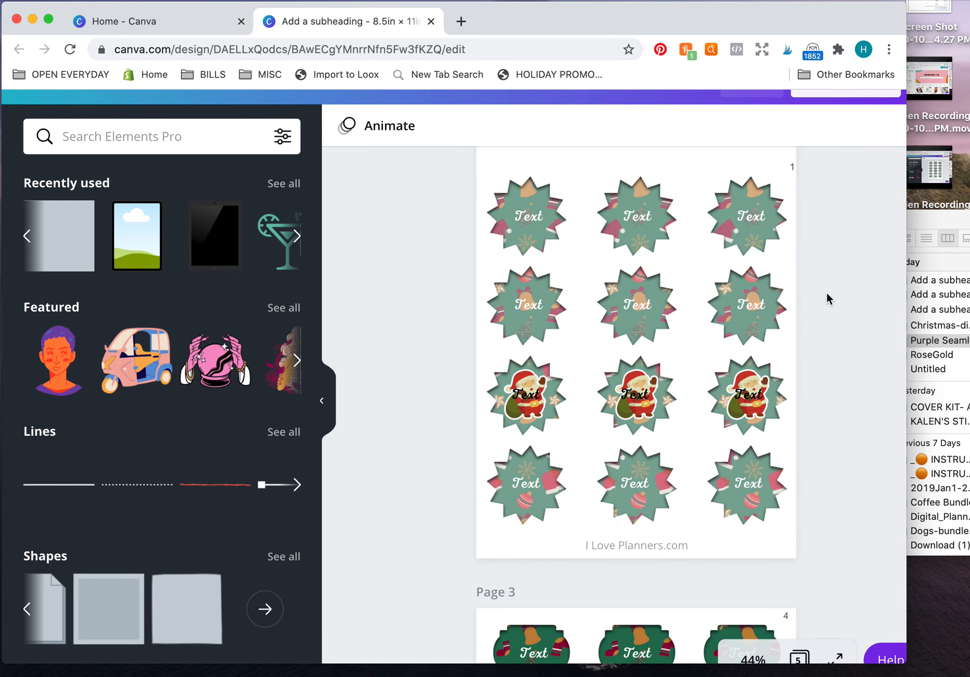
scroll(828, 300, "down", 8)
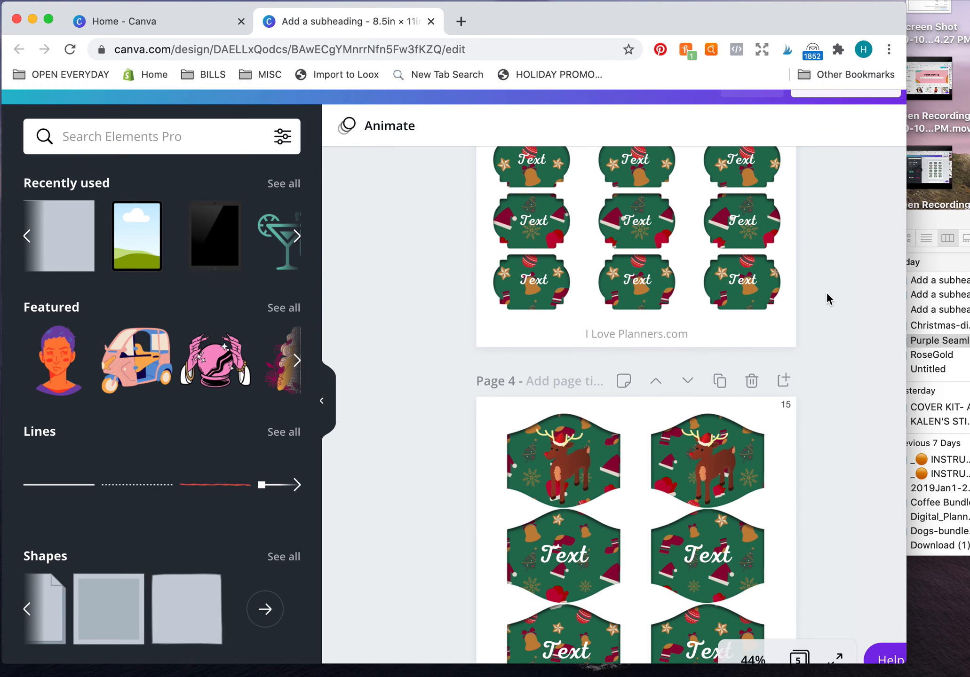